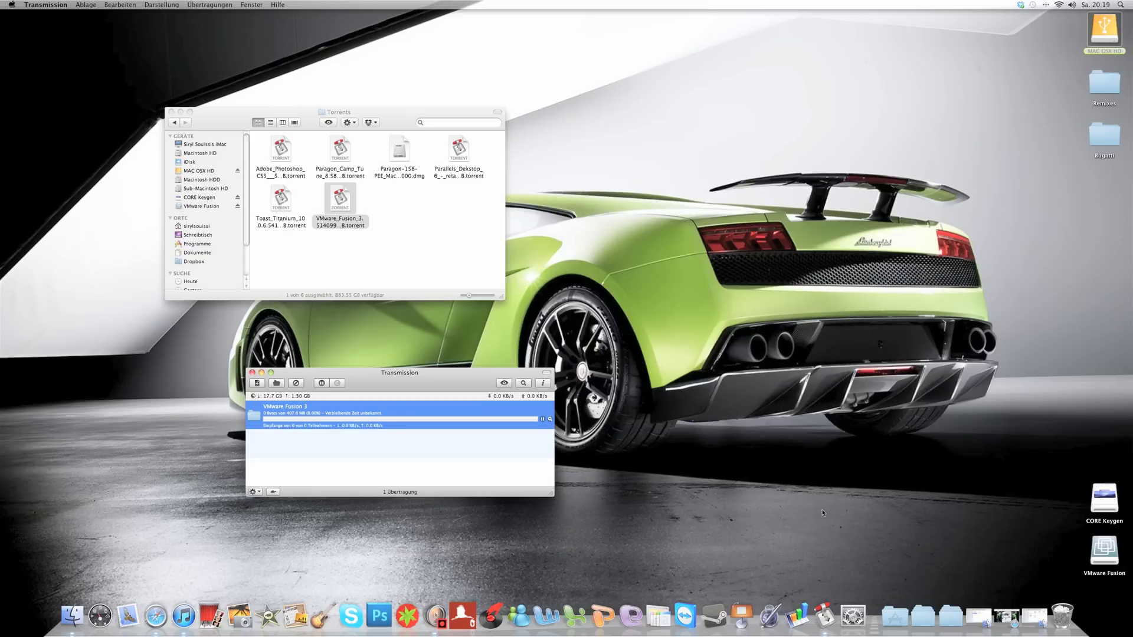
Step: Open the VMware Fusion 3 folder inside the Instalations folder
{"action": "left_click", "coordinate": [1045, 616]}
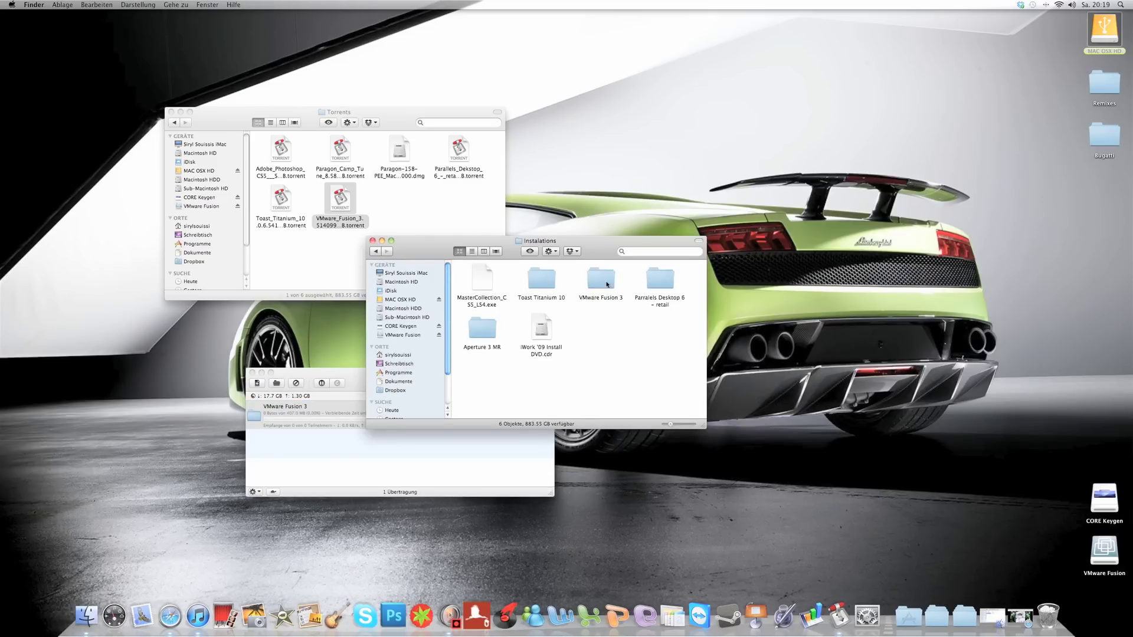
{"action": "double_click", "coordinate": [607, 285]}
Step: Remove the VMware Fusion 3 transfer from Transmission and quit the program
{"action": "left_click", "coordinate": [313, 373]}
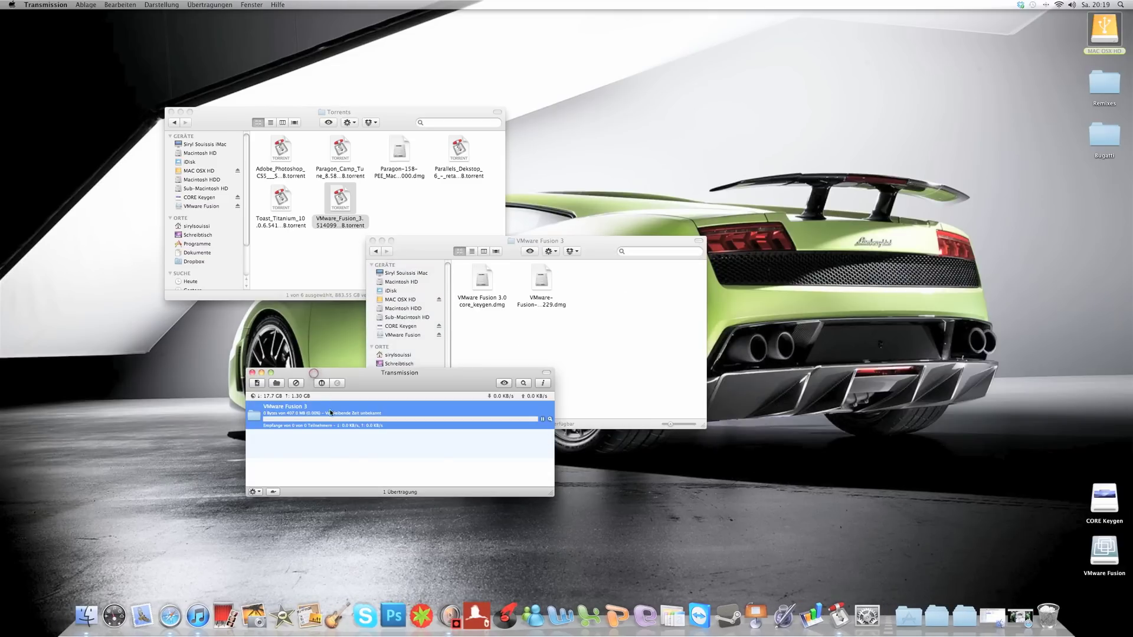
{"action": "right_click", "coordinate": [331, 412]}
{"action": "left_click", "coordinate": [349, 446]}
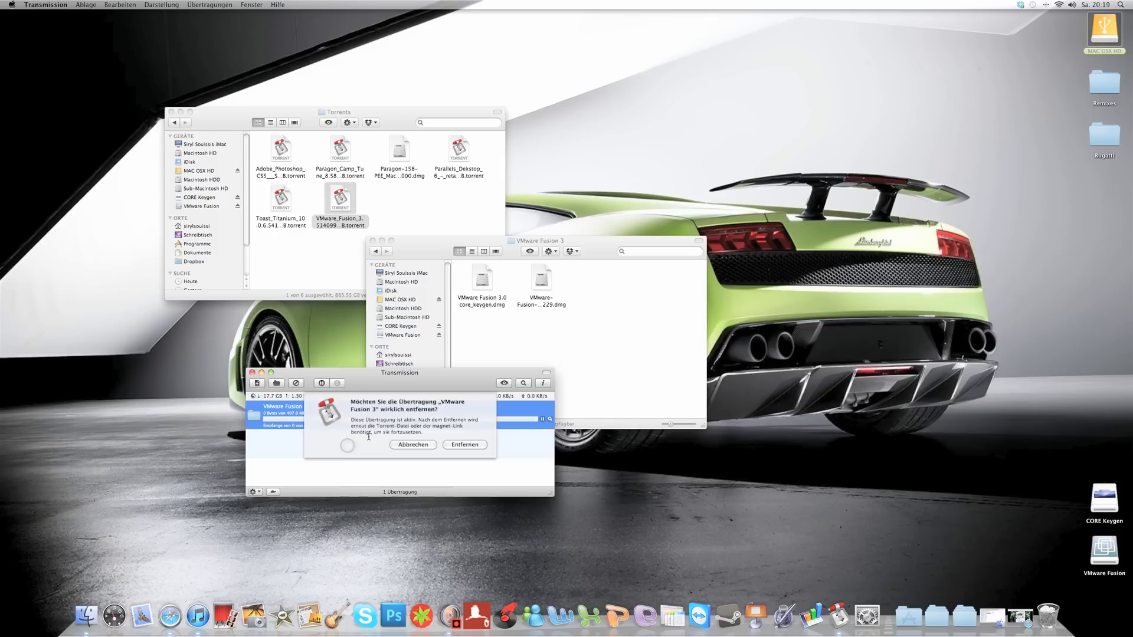
{"action": "left_click", "coordinate": [471, 446]}
{"action": "key", "text": "super+q"}
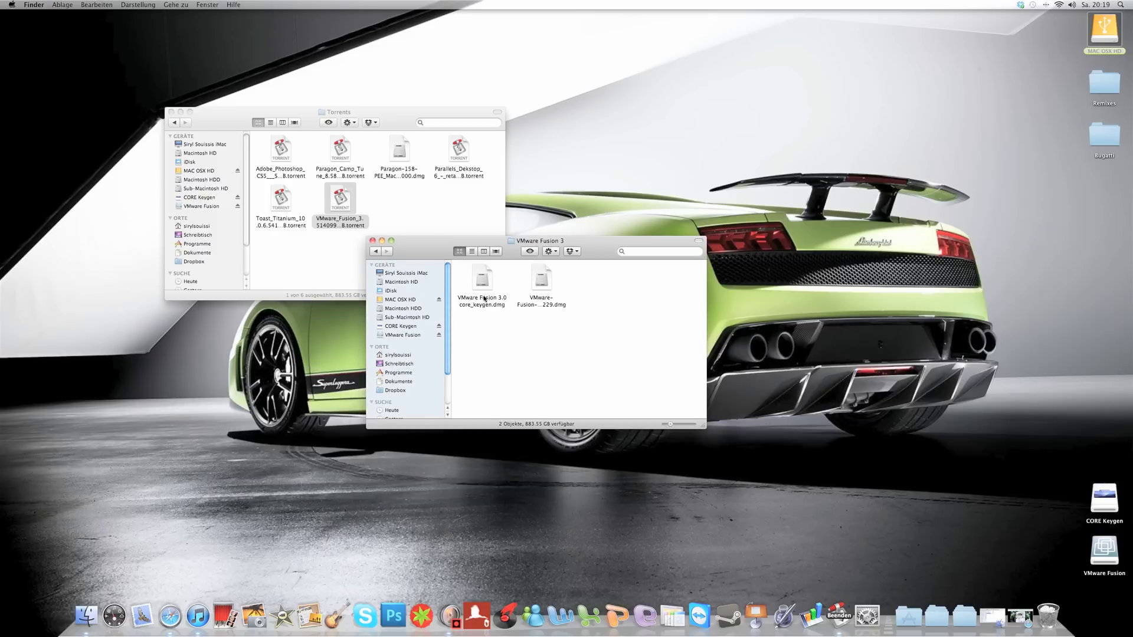
Step: Mount the VMware Fusion disk image, launch its installer and close the disk image window
{"action": "left_click", "coordinate": [541, 278]}
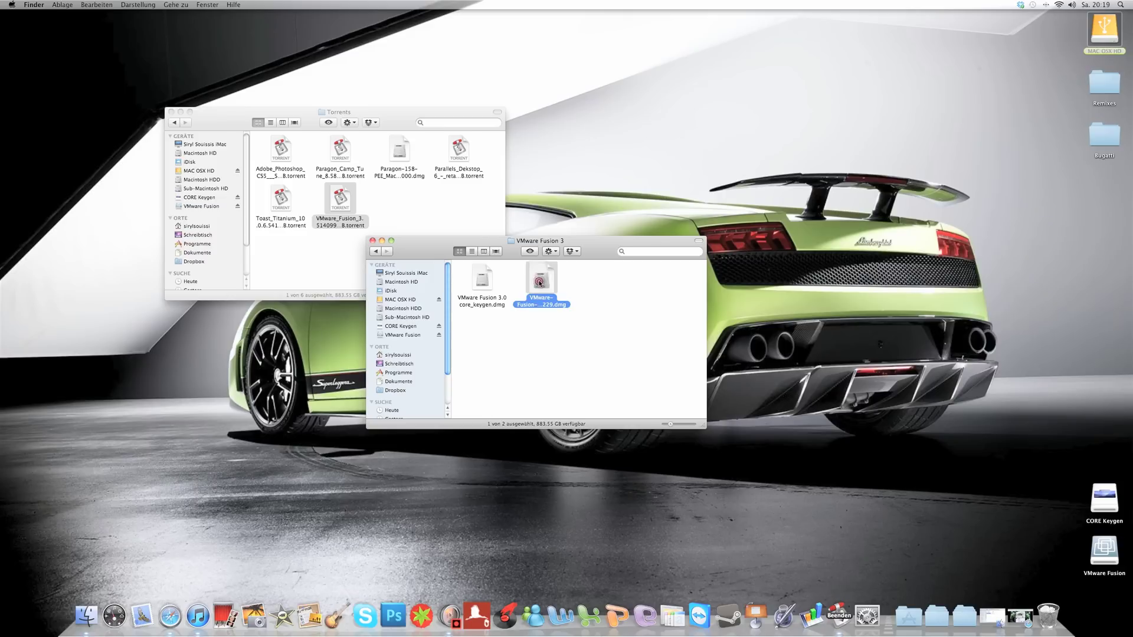
{"action": "double_click", "coordinate": [548, 301]}
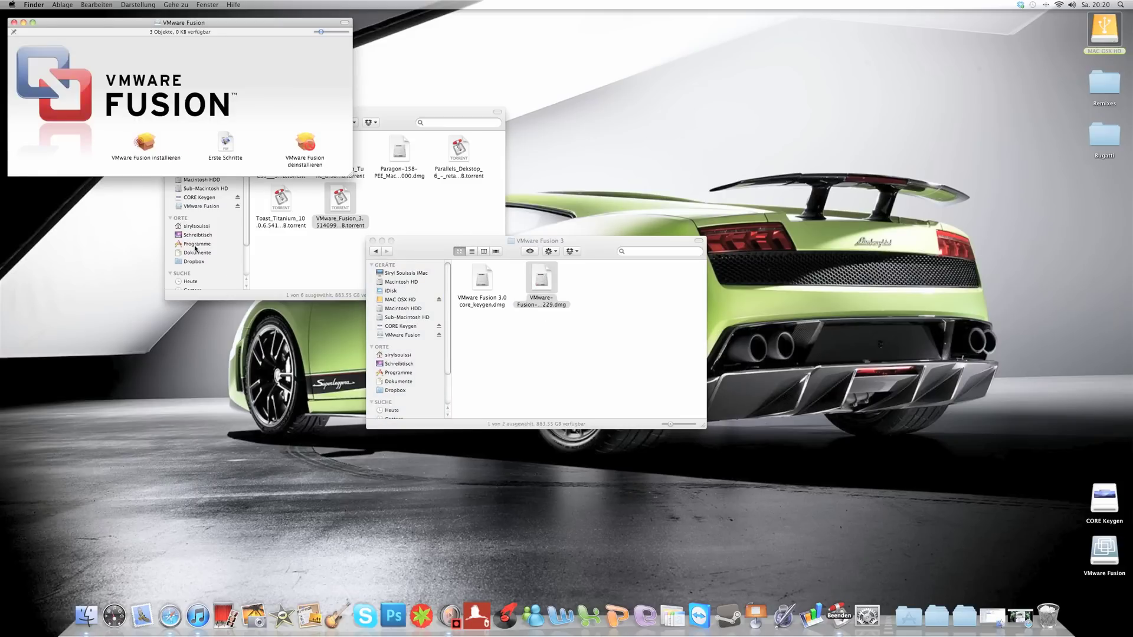
{"action": "left_click", "coordinate": [142, 142]}
{"action": "double_click", "coordinate": [142, 144]}
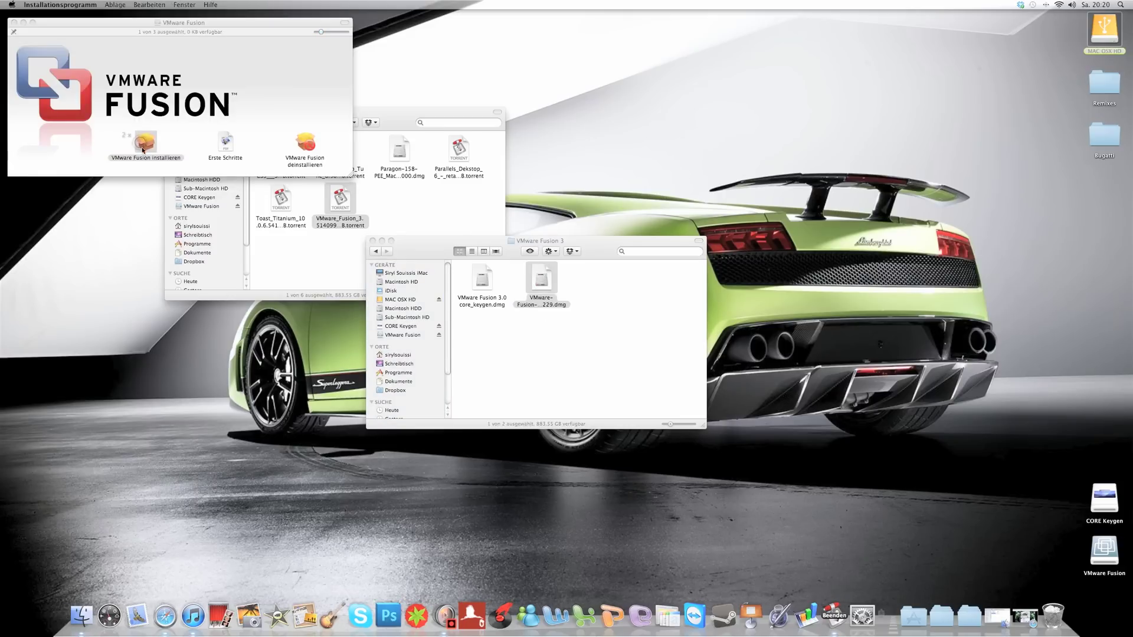
{"action": "left_click", "coordinate": [14, 24]}
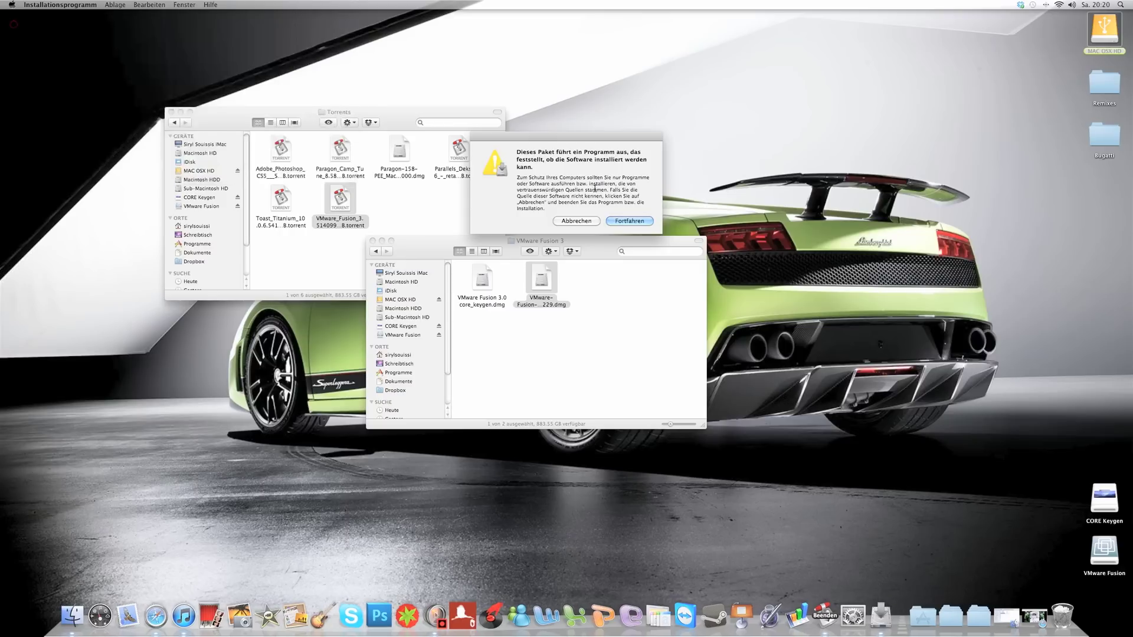
Step: Allow the package's compatibility check, continue past the introduction and accept the German software licence agreement
{"action": "left_click", "coordinate": [615, 220]}
{"action": "left_click", "coordinate": [658, 360]}
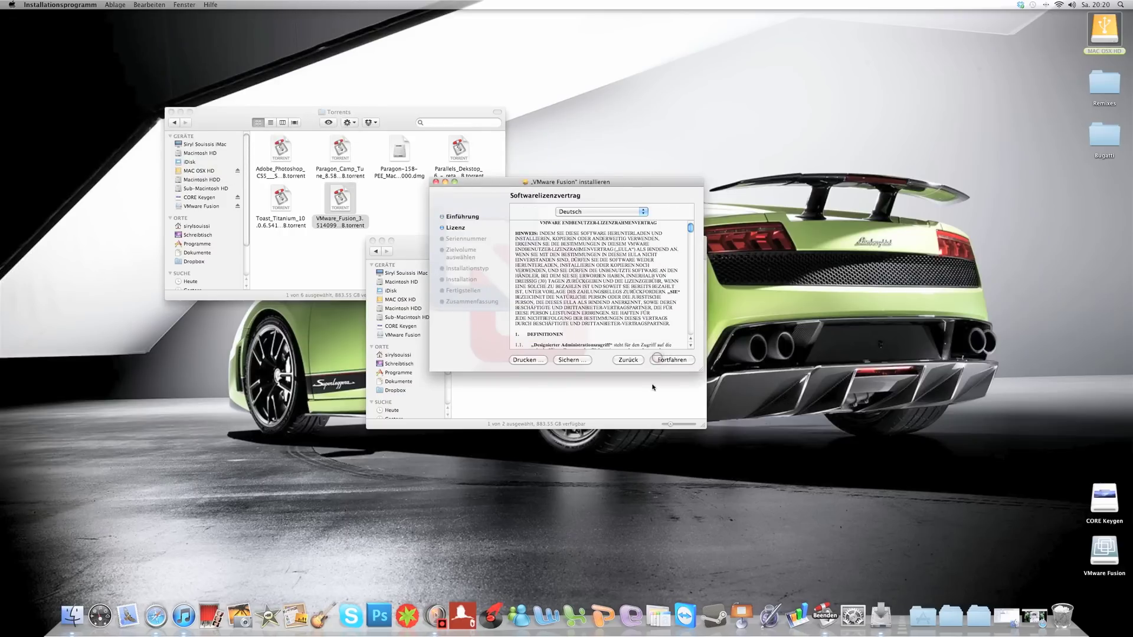
{"action": "left_click", "coordinate": [660, 360]}
{"action": "left_click", "coordinate": [639, 254]}
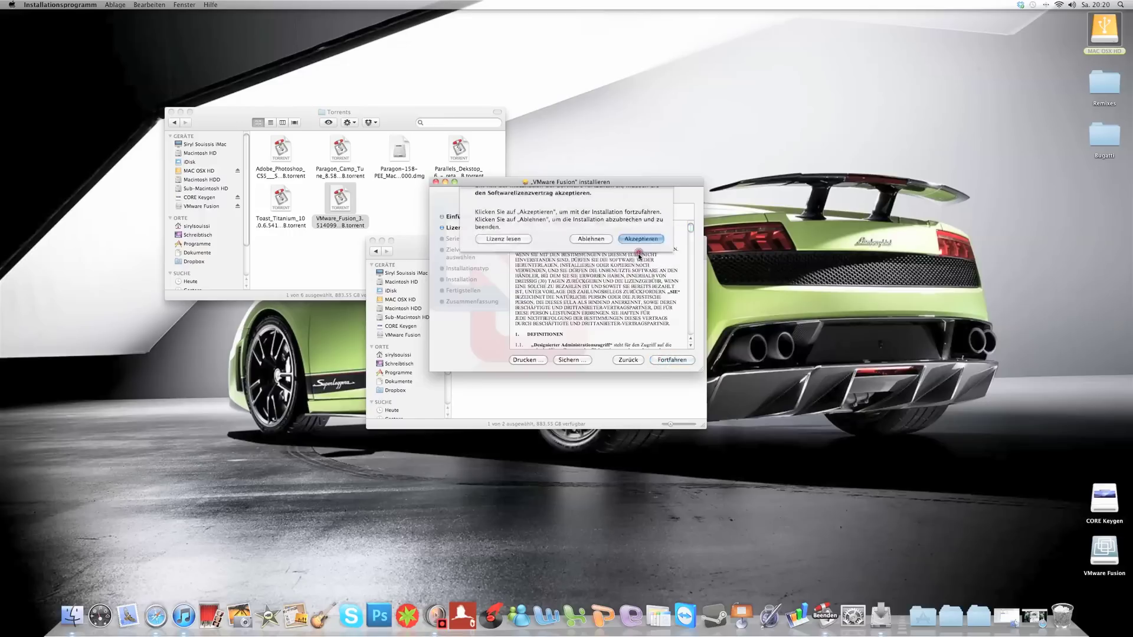
Step: Run CORE Keygen from the VMware Fusion 3.0 core_keygen.dmg image, generate a serial number, copy it and close the tool
{"action": "left_click", "coordinate": [409, 242]}
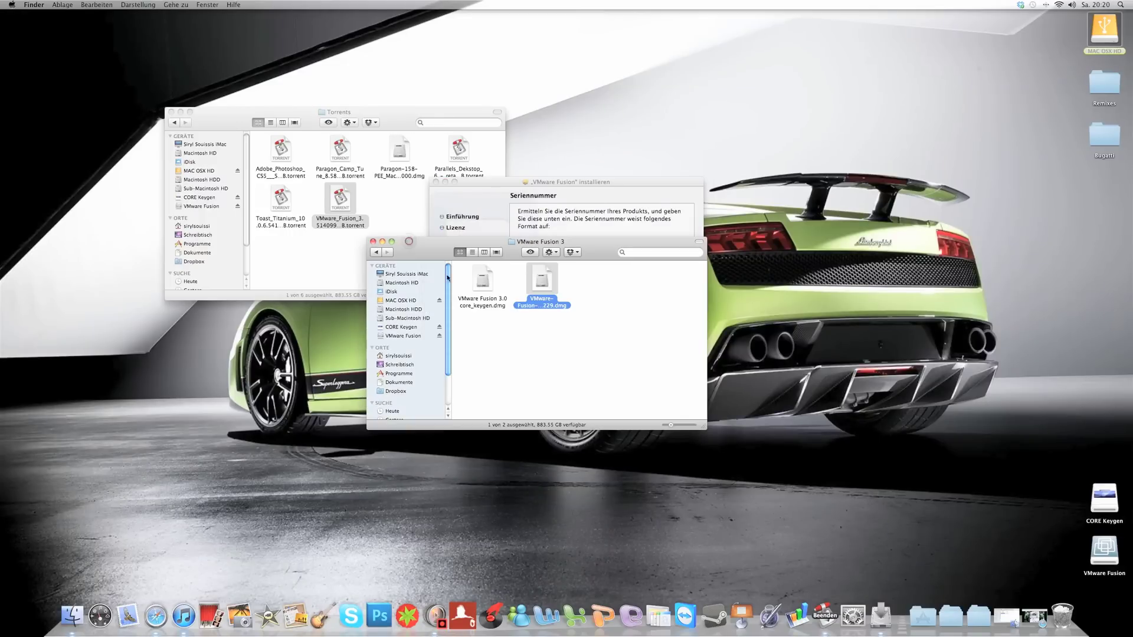
{"action": "key", "text": "Left"}
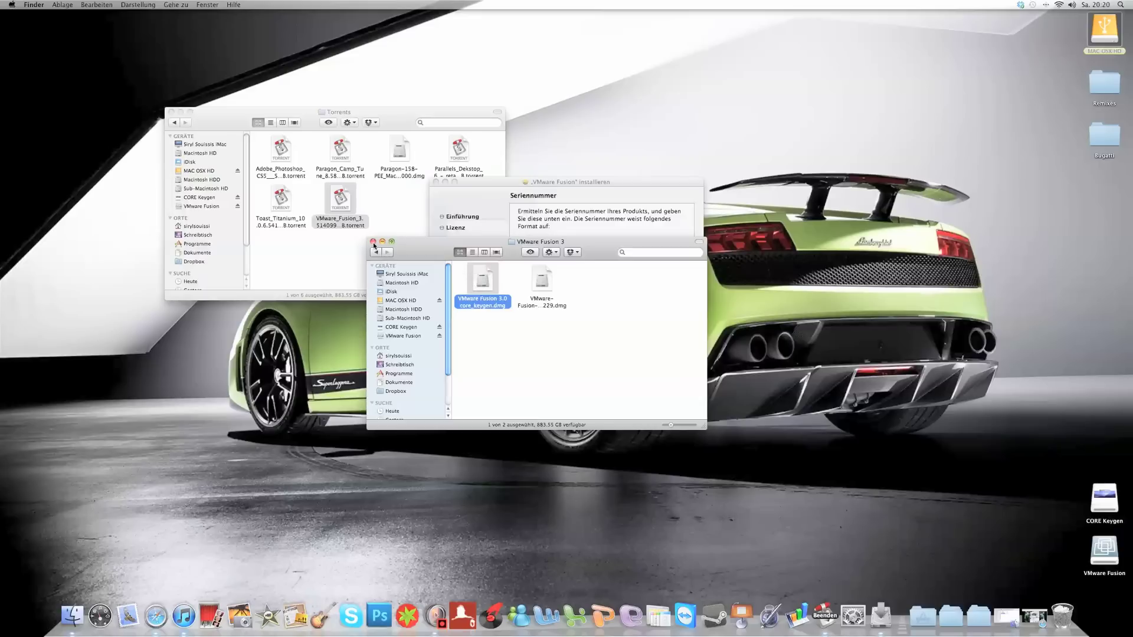
{"action": "double_click", "coordinate": [468, 282]}
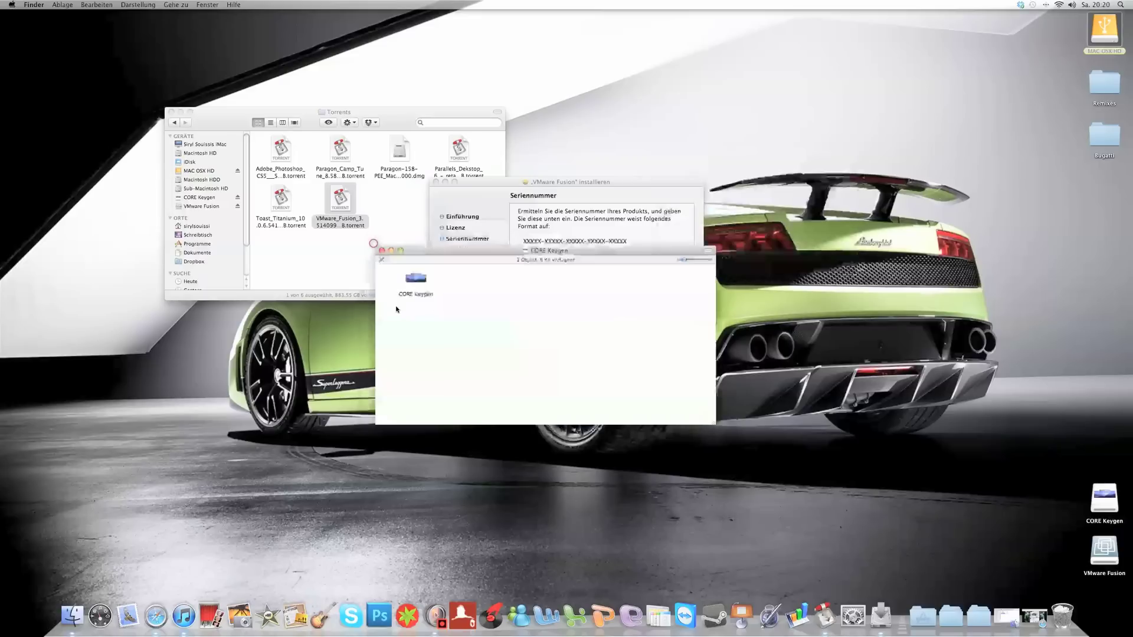
{"action": "double_click", "coordinate": [418, 279]}
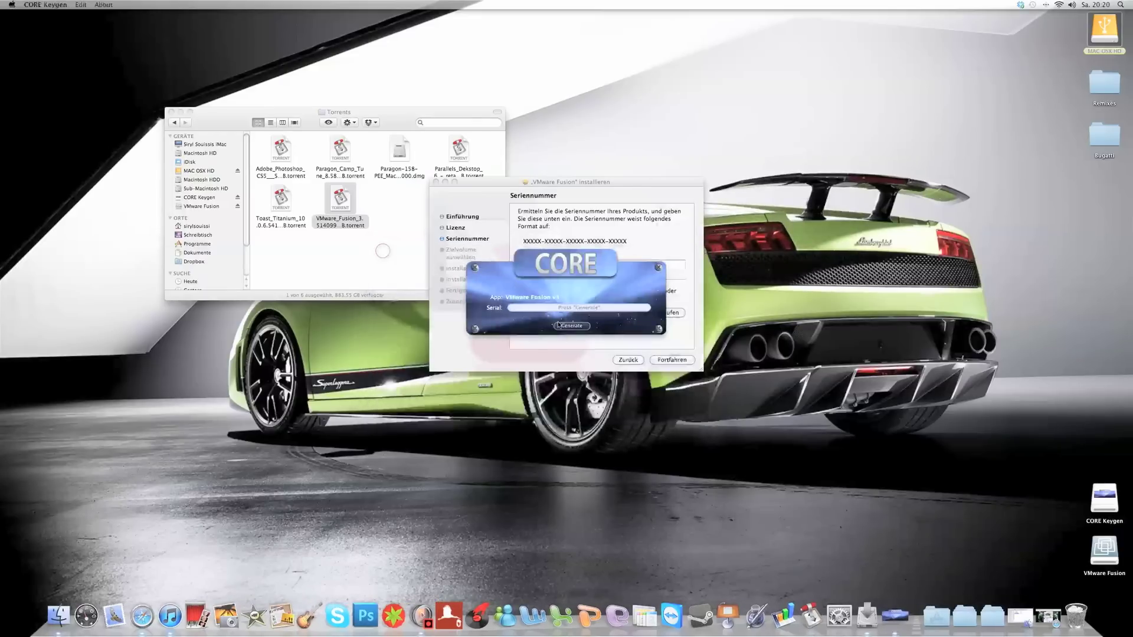
{"action": "left_click", "coordinate": [559, 325]}
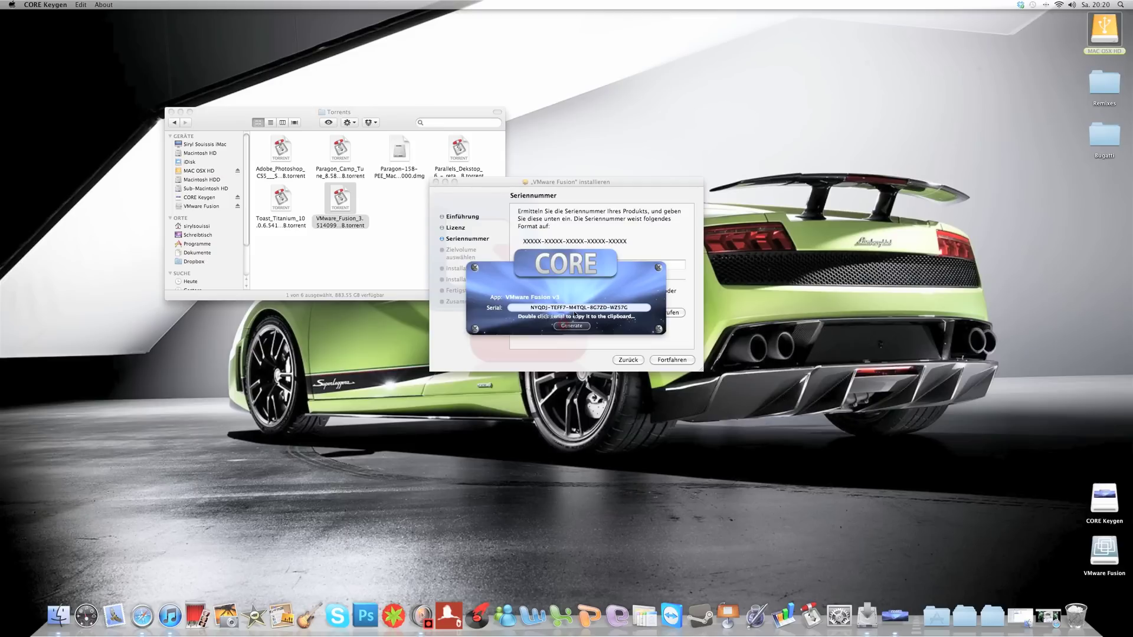
{"action": "double_click", "coordinate": [576, 308]}
{"action": "left_click", "coordinate": [659, 268]}
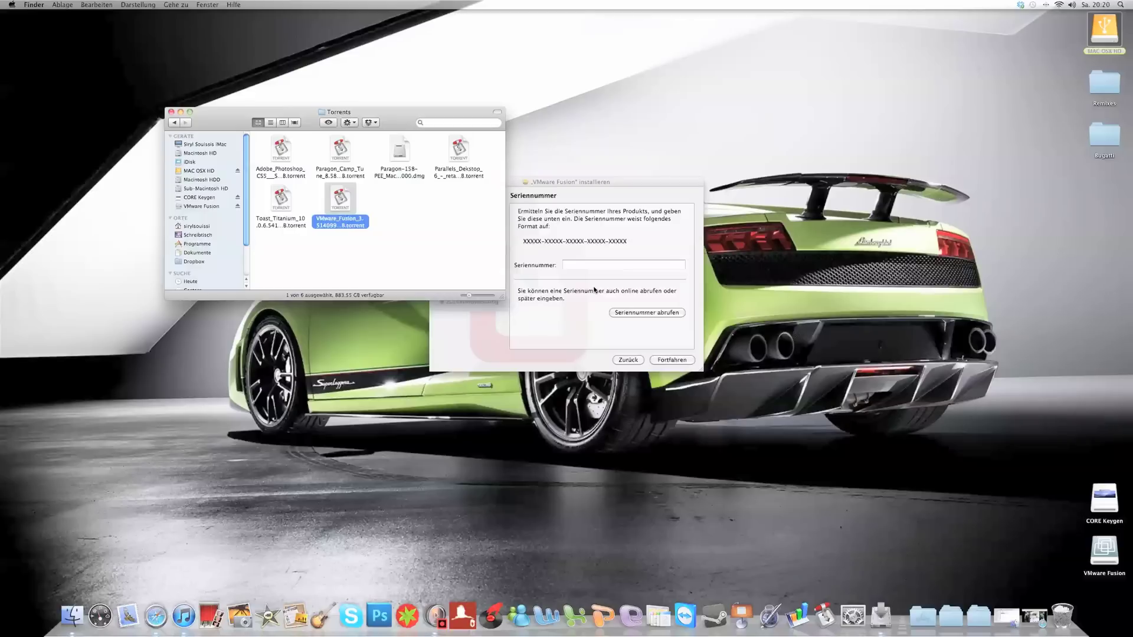
Step: Paste the copied serial number into the installer's Seriennummer field and continue to the installation type
{"action": "left_click", "coordinate": [573, 267]}
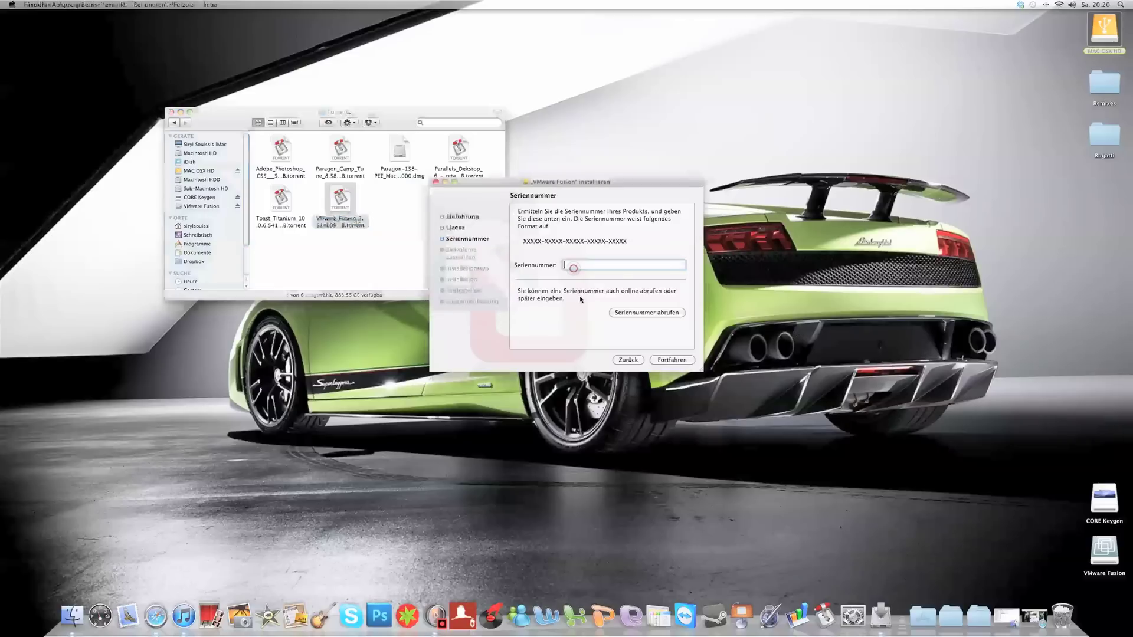
{"action": "right_click", "coordinate": [621, 271]}
{"action": "left_click", "coordinate": [640, 284]}
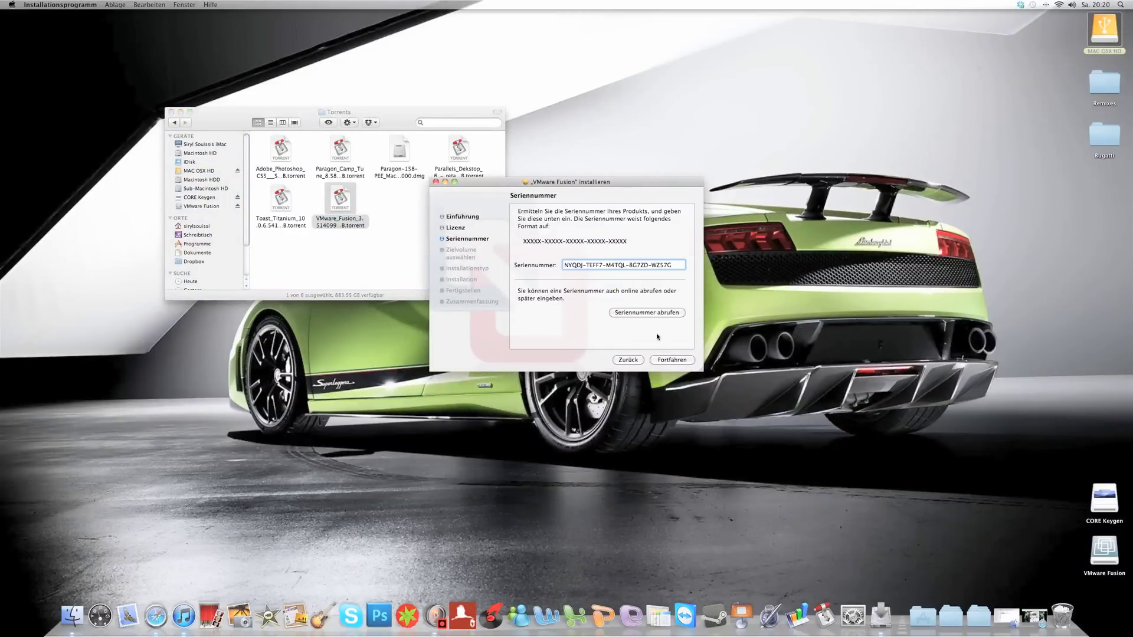
{"action": "left_click", "coordinate": [670, 360]}
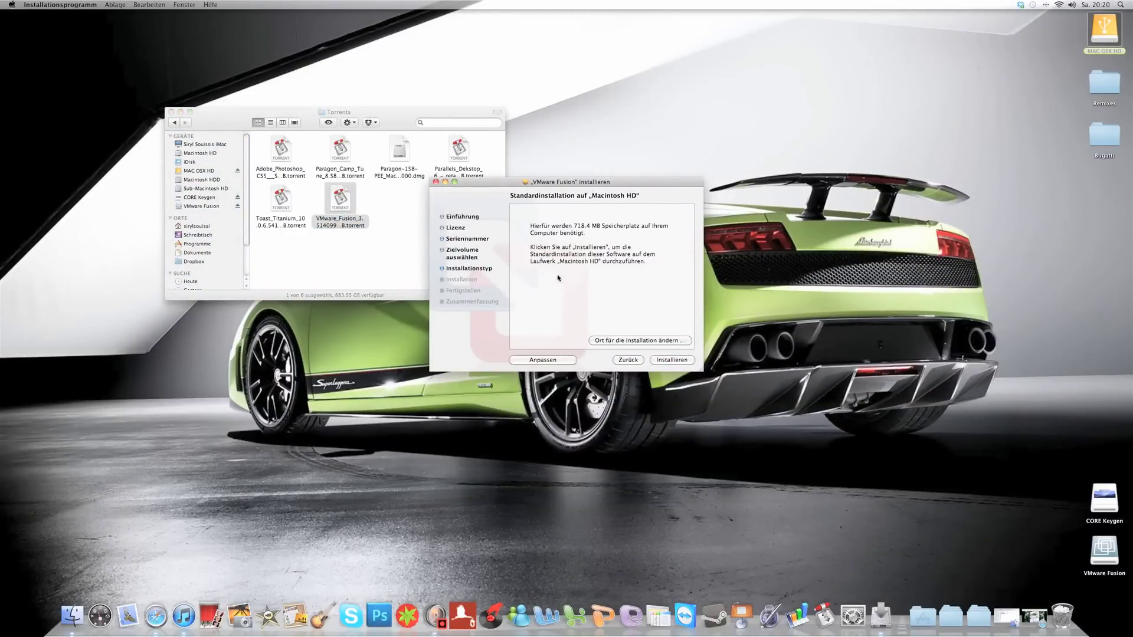
Step: Start the standard installation on Macintosh HD and authorise it with the account password
{"action": "left_click", "coordinate": [672, 360]}
{"action": "type", "text": "***"}
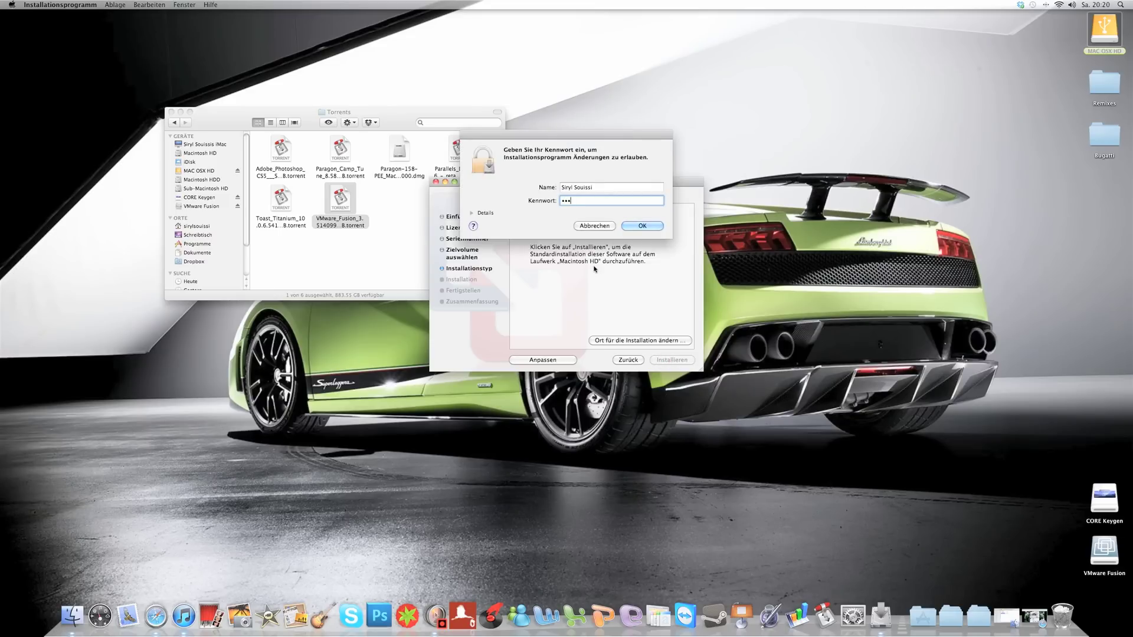
{"action": "type", "text": "*****"}
{"action": "key", "text": "Return"}
Step: Close the Torrents folder window and try to eject the CORE Keygen and VMware Fusion volumes together
{"action": "left_click", "coordinate": [384, 260]}
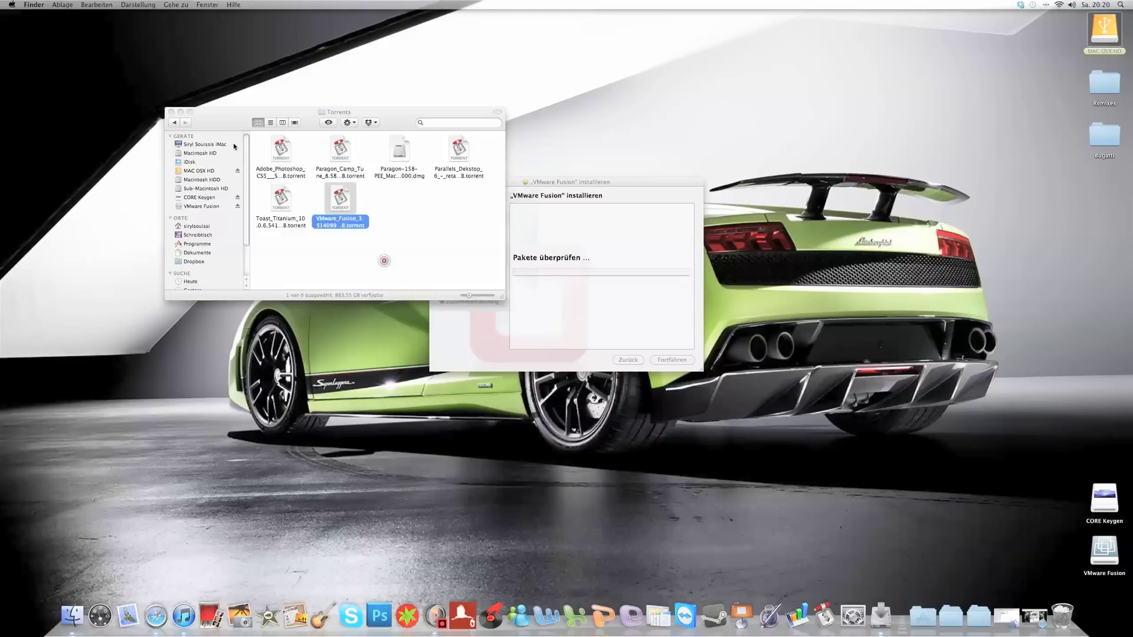
{"action": "left_click", "coordinate": [170, 111]}
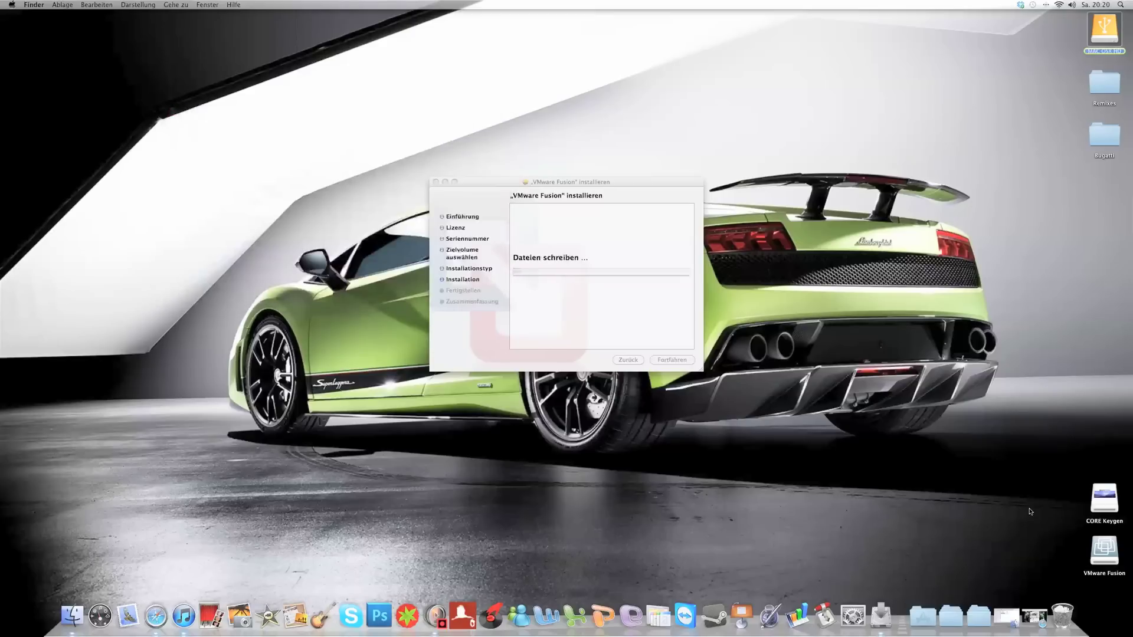
{"action": "left_click_drag", "start_coordinate": [1121, 470], "coordinate": [1104, 562]}
{"action": "right_click", "coordinate": [1104, 562]}
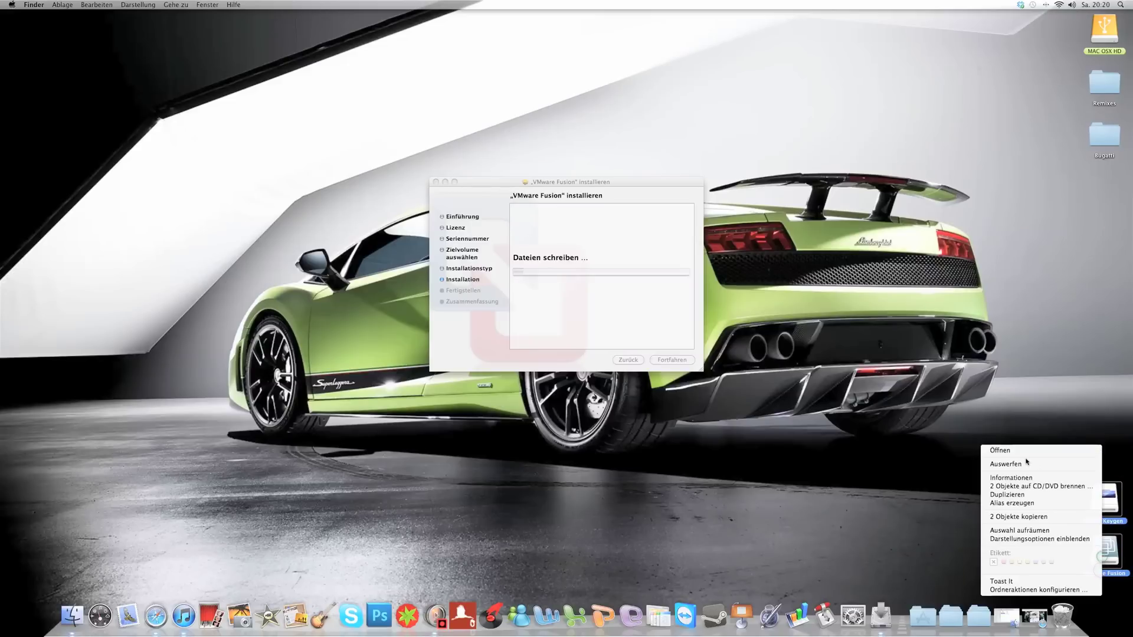
{"action": "left_click", "coordinate": [1025, 464]}
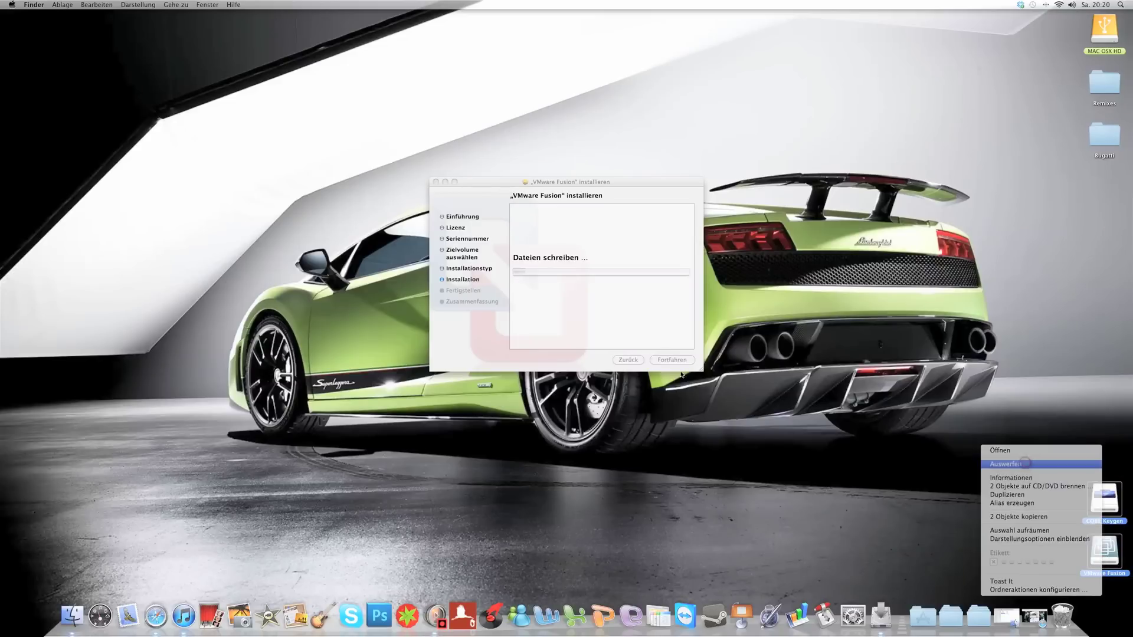
Step: Switch to the minimised Safari window, review the YouTube channel's subscriber milestones and cancel the forced ejection of VMware Fusion
{"action": "left_click", "coordinate": [1027, 618]}
{"action": "left_click", "coordinate": [1027, 618]}
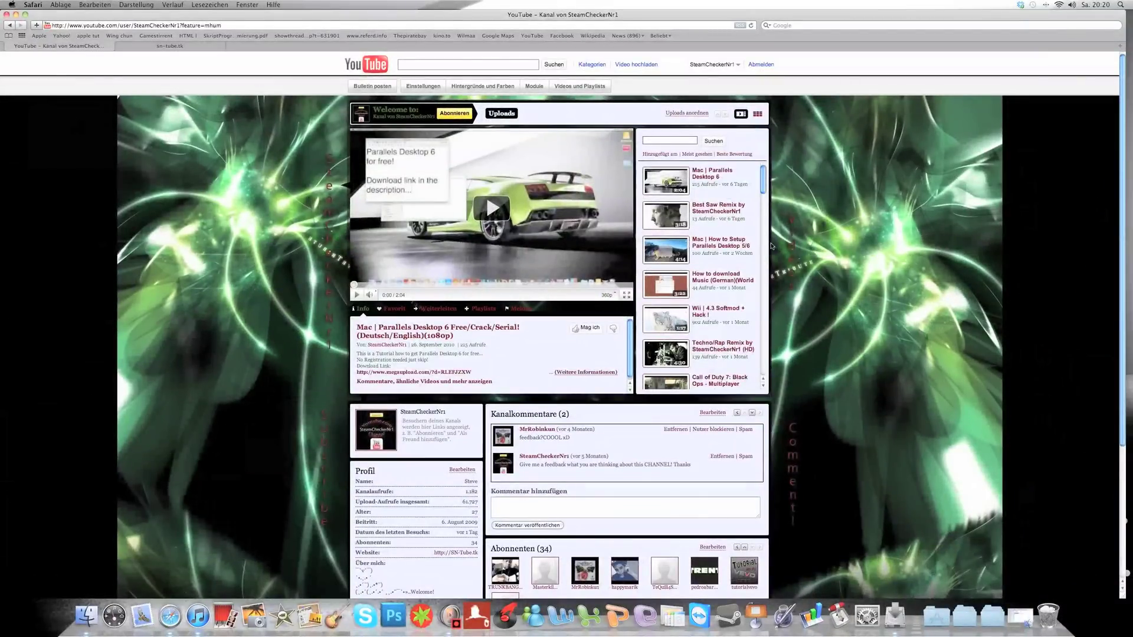
{"action": "scroll", "coordinate": [714, 279], "scroll_direction": "down", "scroll_amount": 8}
{"action": "scroll", "coordinate": [341, 411], "scroll_direction": "down", "scroll_amount": 5}
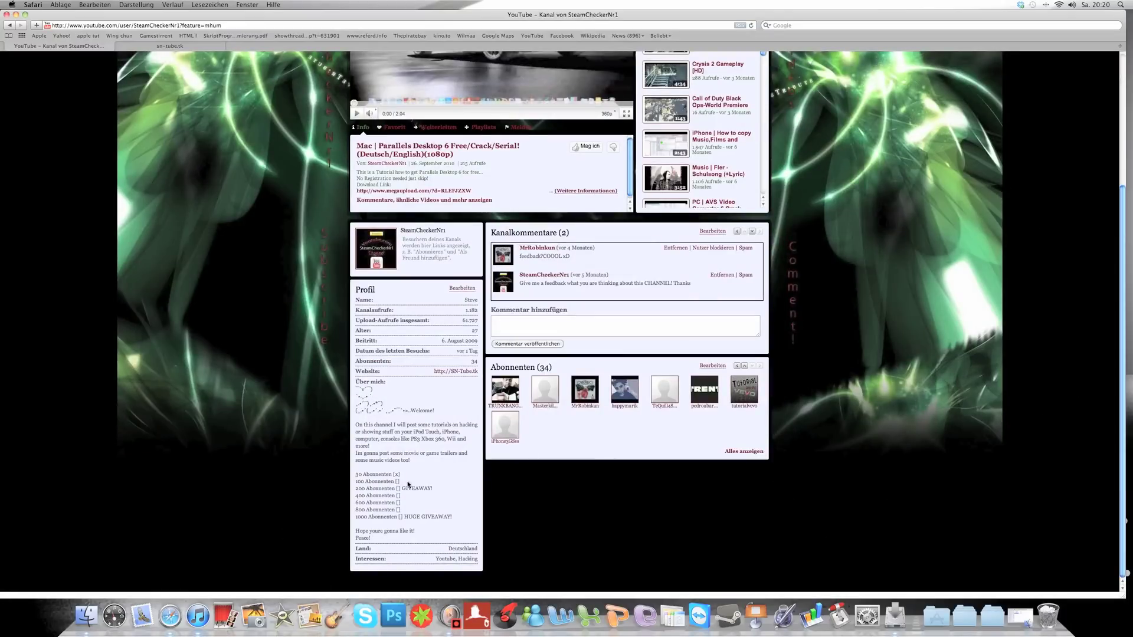
{"action": "left_click_drag", "start_coordinate": [356, 474], "coordinate": [455, 517]}
{"action": "left_click", "coordinate": [488, 514]}
{"action": "scroll", "coordinate": [482, 483], "scroll_direction": "up", "scroll_amount": 6}
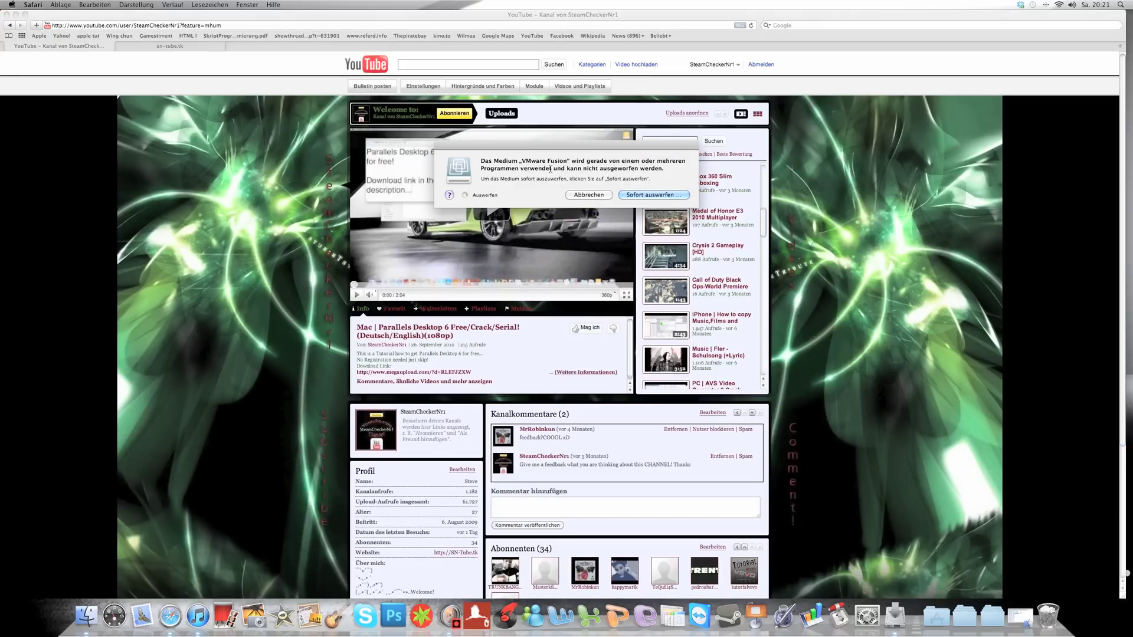
{"action": "left_click", "coordinate": [581, 194]}
Step: Look through the welcome, Über mich, Blog and Videos pages of sn-tube.tk, and minimise the browser window
{"action": "left_click", "coordinate": [157, 50]}
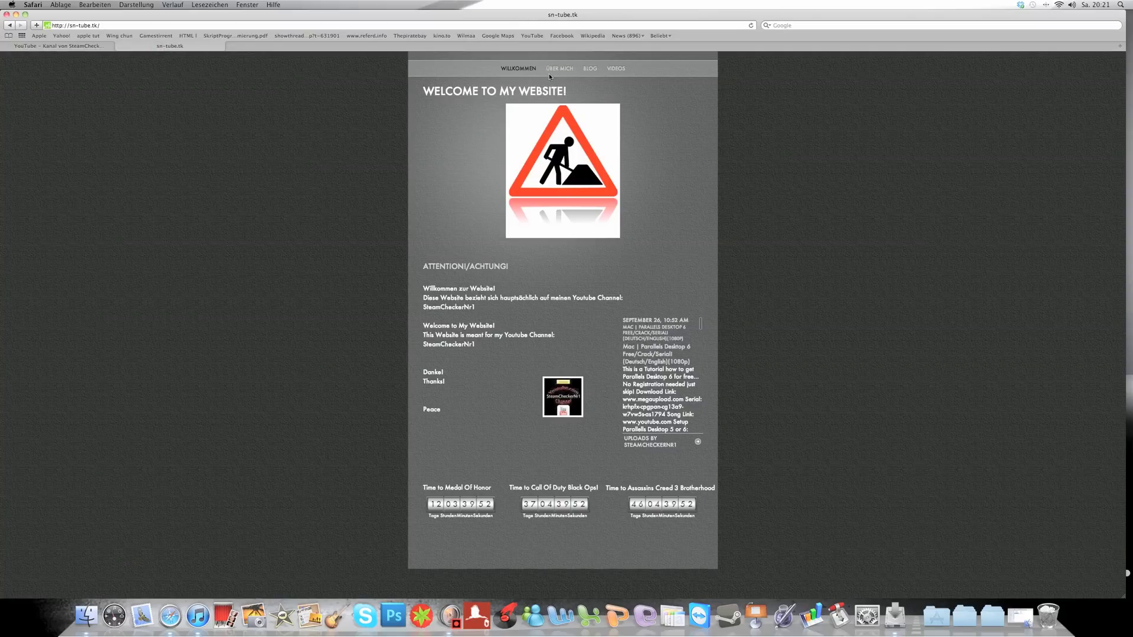
{"action": "left_click_drag", "start_coordinate": [577, 88], "coordinate": [415, 89]}
{"action": "left_click", "coordinate": [416, 89]}
{"action": "left_click", "coordinate": [567, 70]}
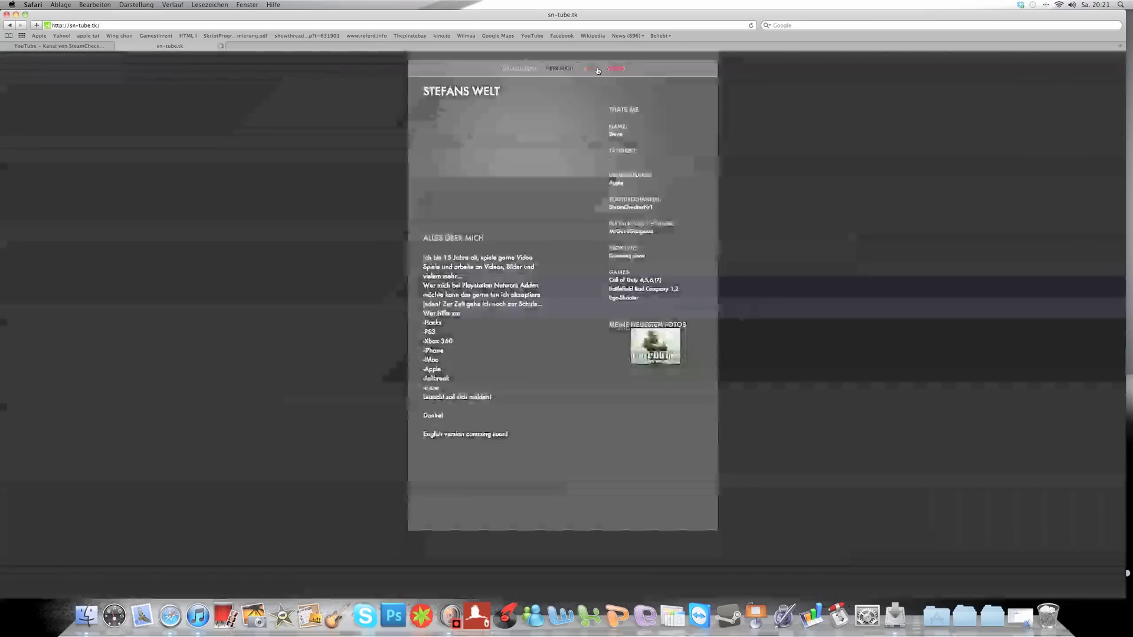
{"action": "left_click", "coordinate": [593, 67]}
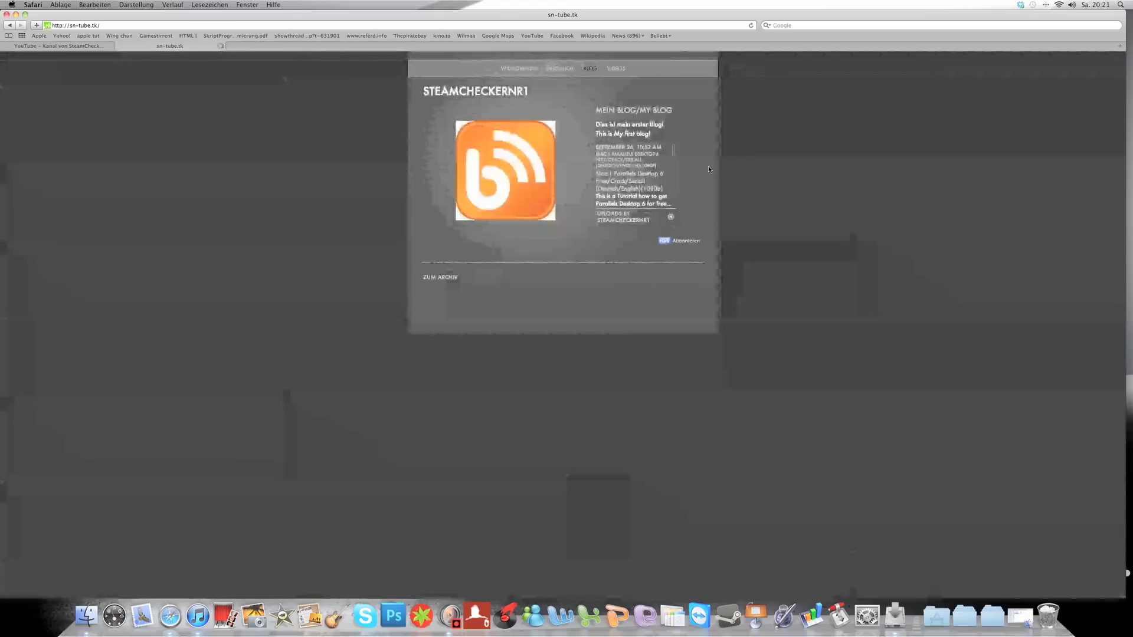
{"action": "left_click", "coordinate": [607, 71]}
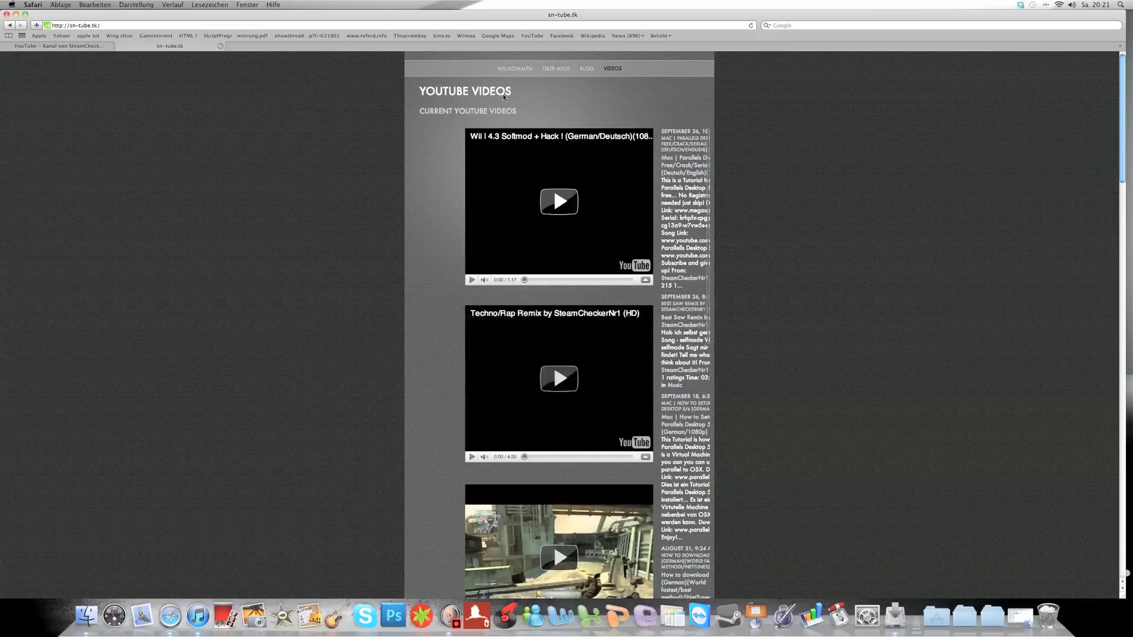
{"action": "left_click_drag", "start_coordinate": [424, 100], "coordinate": [528, 92]}
{"action": "left_click", "coordinate": [540, 94]}
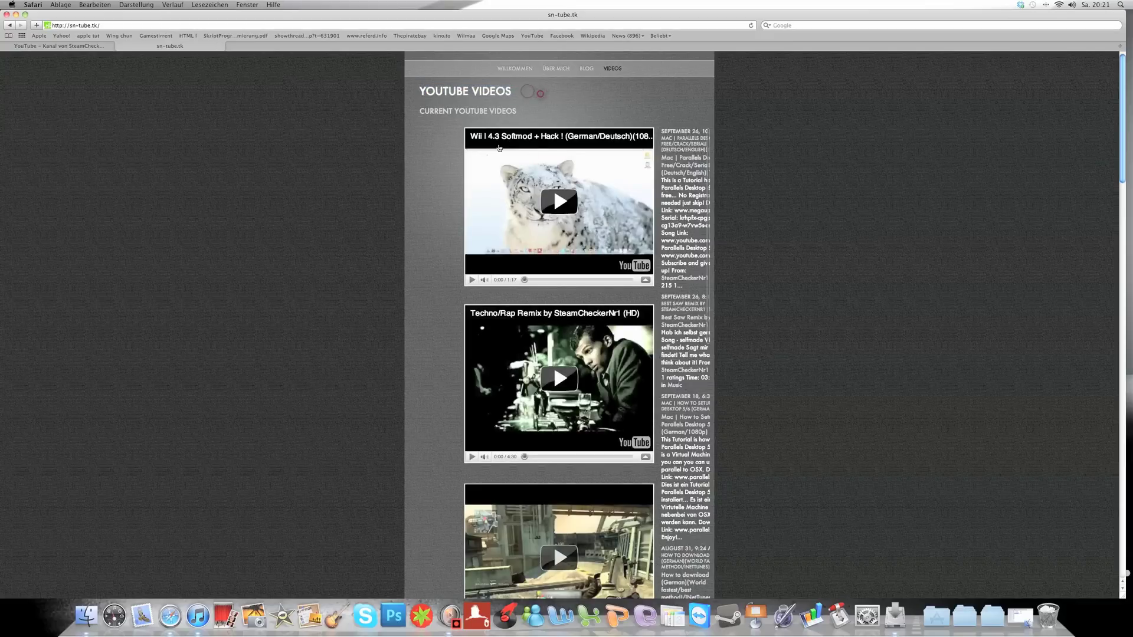
{"action": "left_click", "coordinate": [16, 14]}
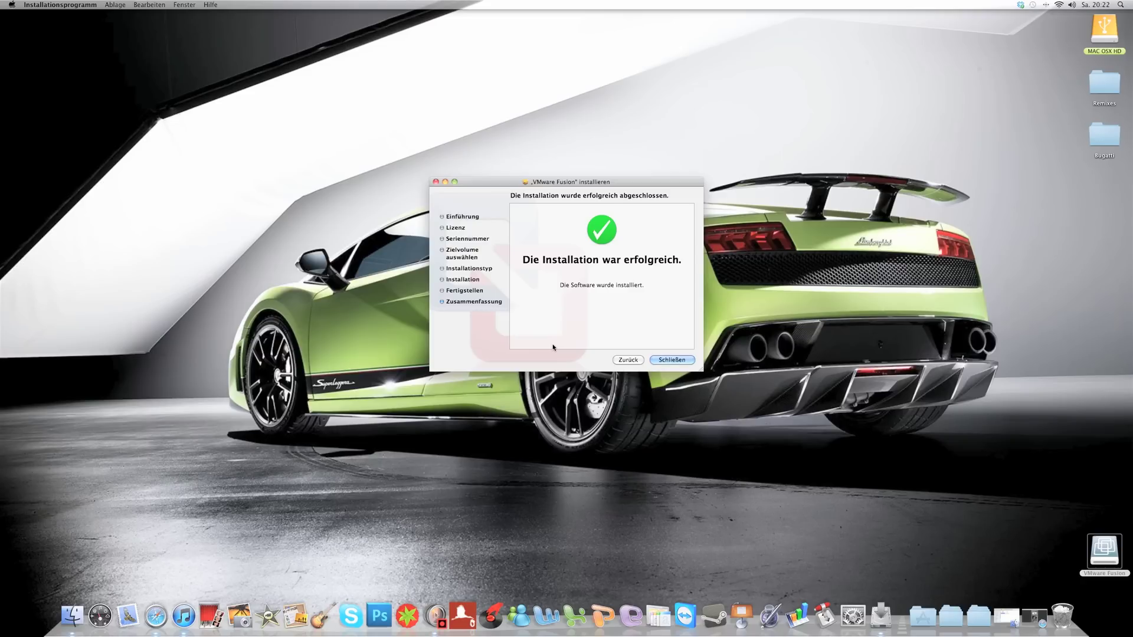
Step: Close the finished installer and launch VMware Fusion from the Programme folder
{"action": "left_click", "coordinate": [672, 359]}
{"action": "left_click", "coordinate": [916, 622]}
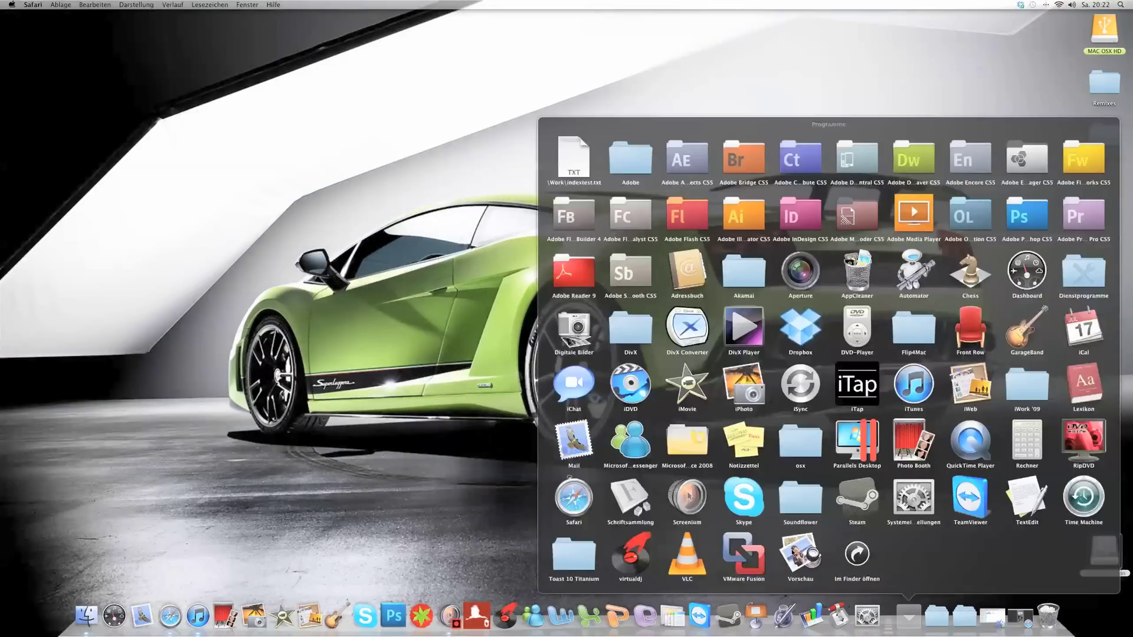
{"action": "left_click", "coordinate": [745, 557]}
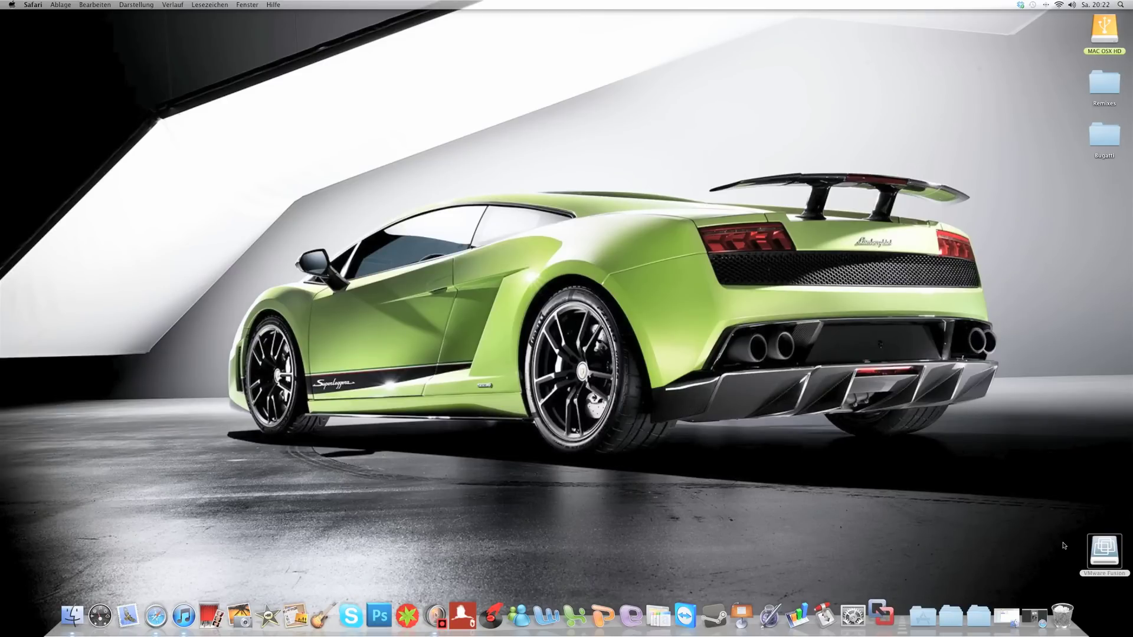
Step: Eject the VMware Fusion volume from the desktop
{"action": "right_click", "coordinate": [1096, 543]}
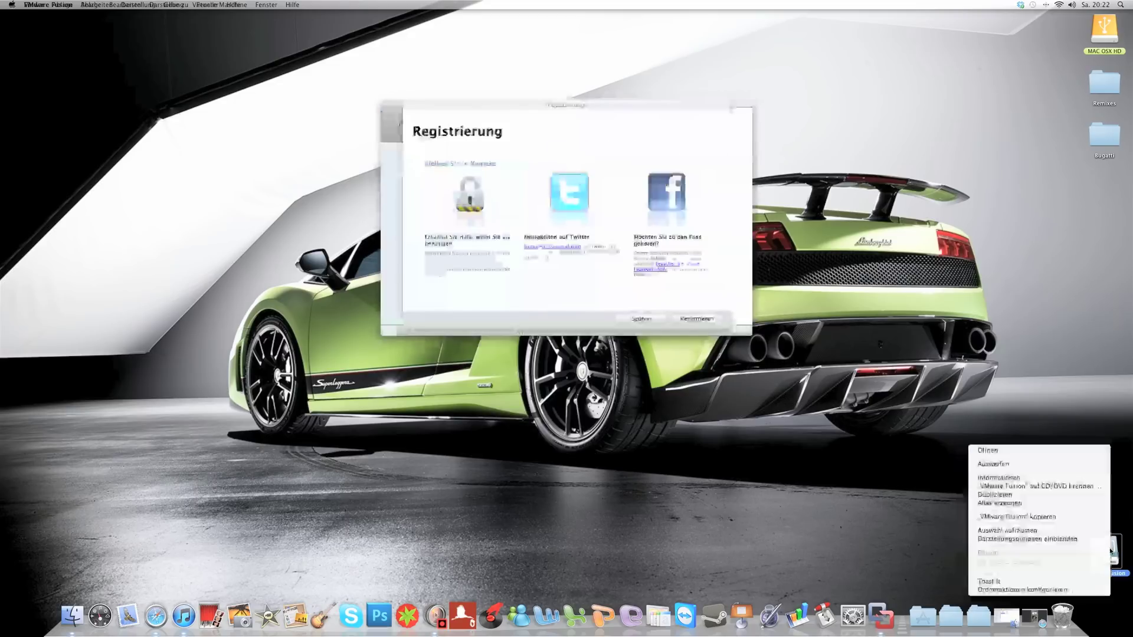
{"action": "key", "text": "Escape"}
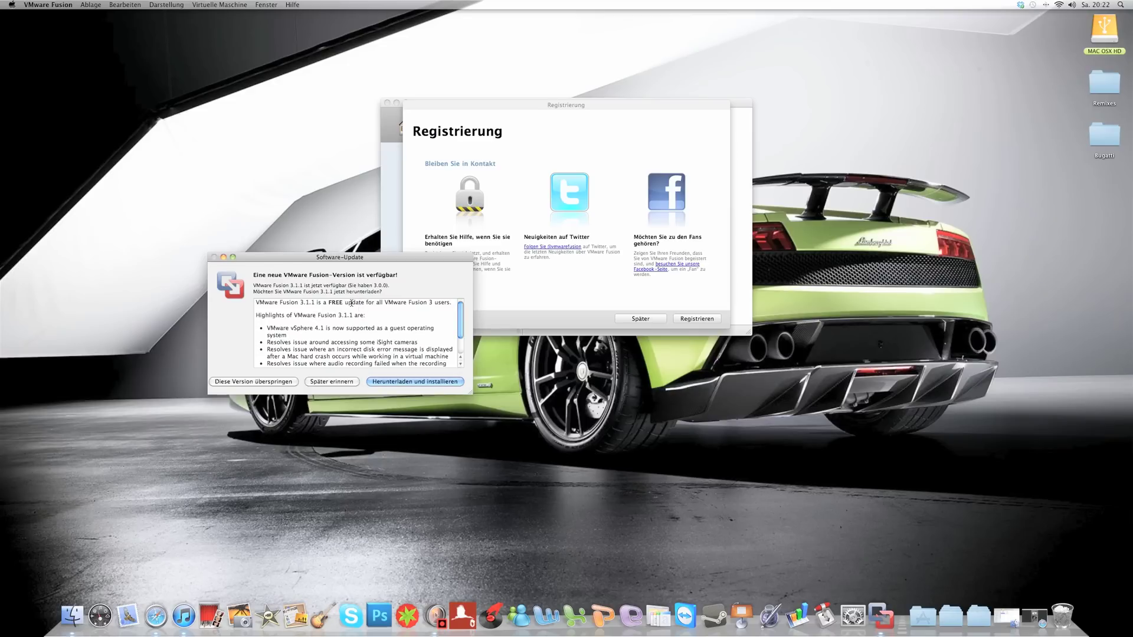
Step: Read through the VMware Fusion 3.1.1 update highlights and start downloading and installing that version
{"action": "left_click_drag", "start_coordinate": [351, 303], "coordinate": [329, 303]}
{"action": "left_click", "coordinate": [337, 345]}
{"action": "scroll", "coordinate": [372, 316], "scroll_direction": "down", "scroll_amount": 3}
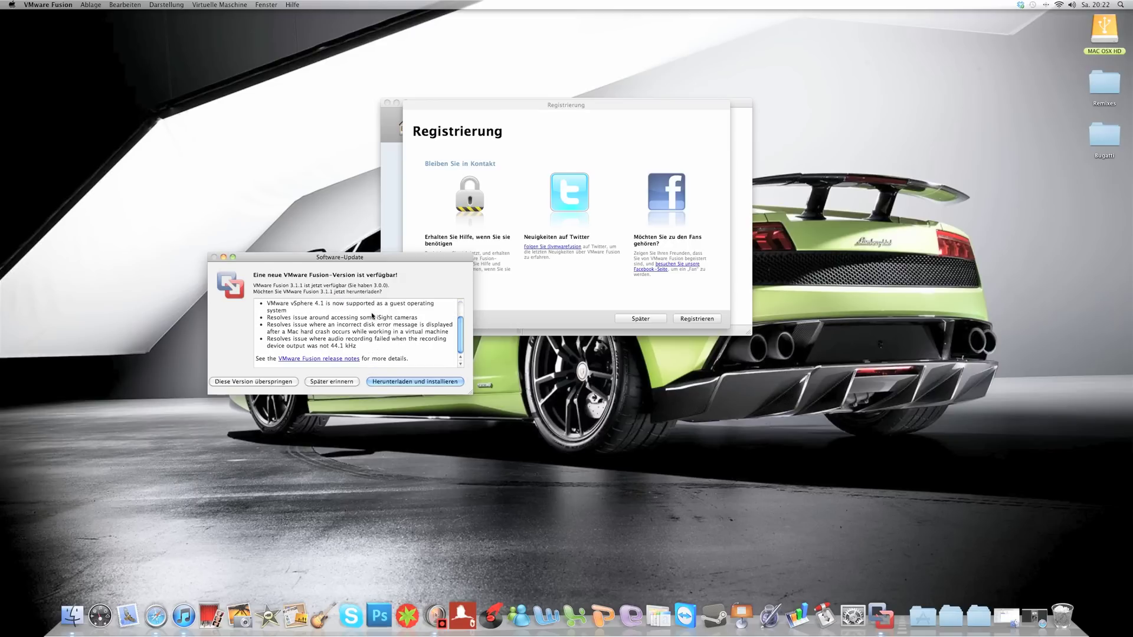
{"action": "left_click", "coordinate": [389, 382]}
Step: Postpone the product registration and move the virtual machine library window away from the update window
{"action": "left_click", "coordinate": [640, 318]}
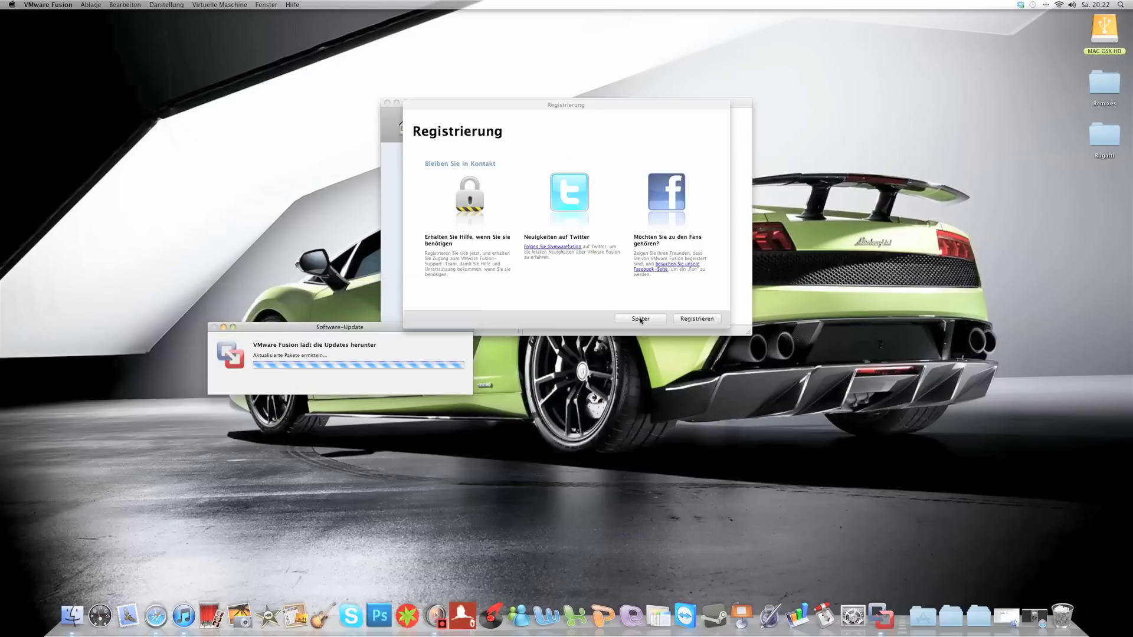
{"action": "left_click", "coordinate": [640, 318]}
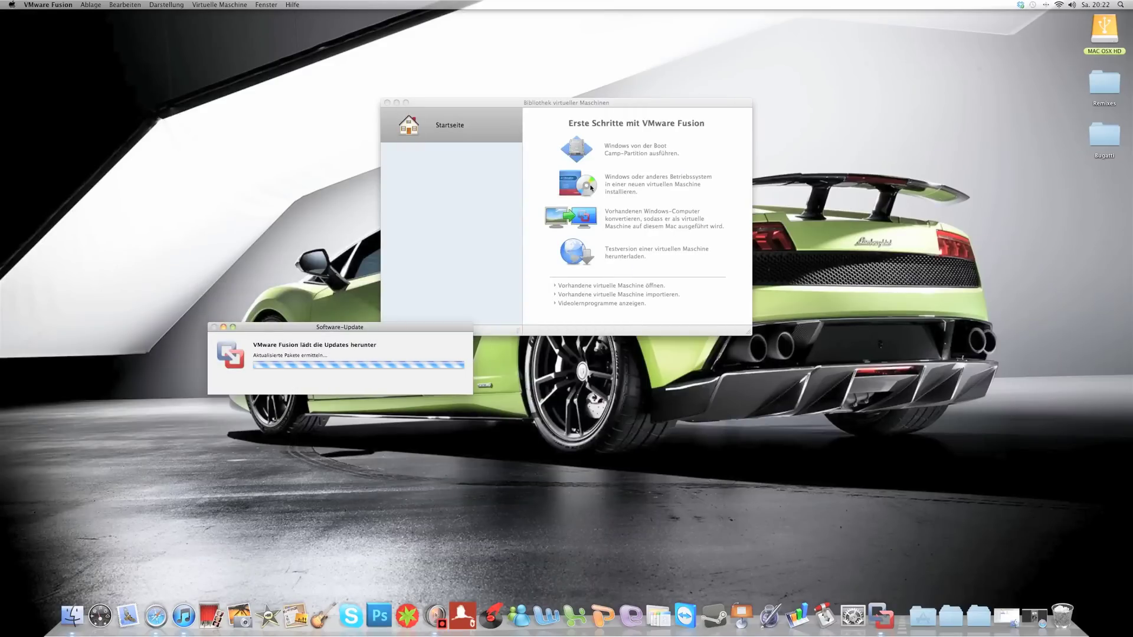
{"action": "left_click_drag", "start_coordinate": [577, 104], "coordinate": [629, 88]}
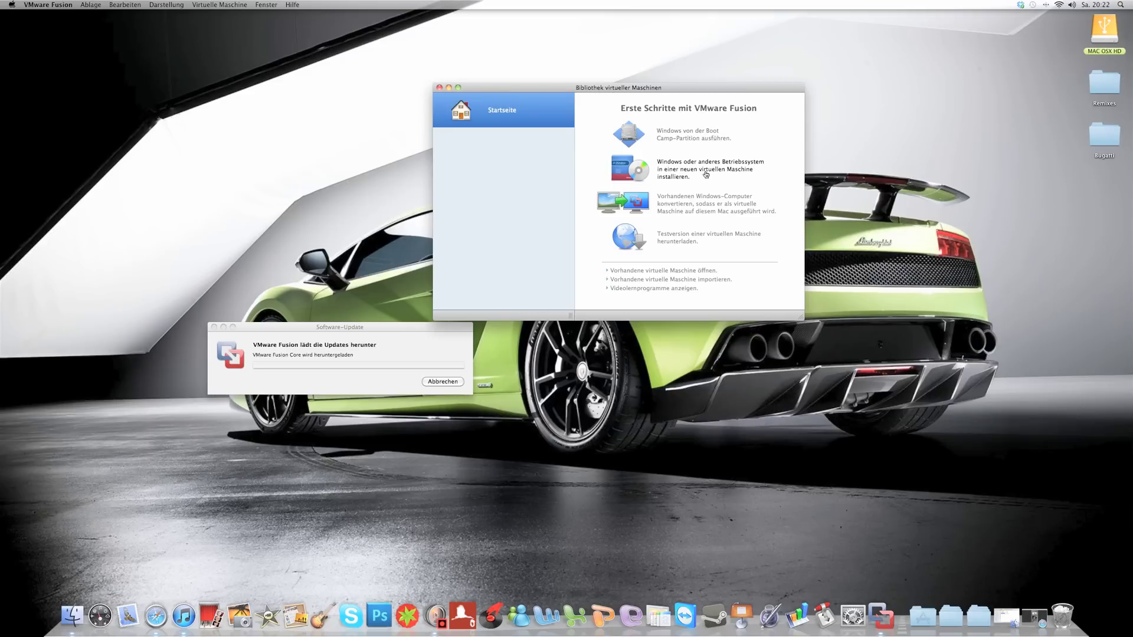
Step: Check the stored serial number in the licensing dialog, confirm it and postpone the registration that follows
{"action": "left_click", "coordinate": [48, 5]}
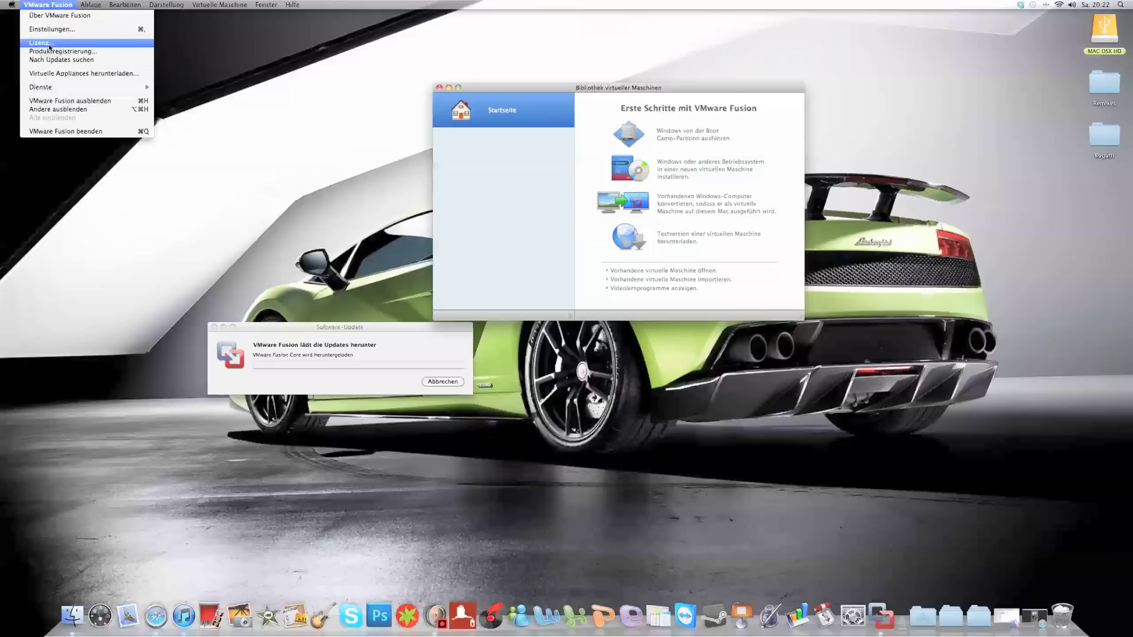
{"action": "left_click", "coordinate": [49, 44]}
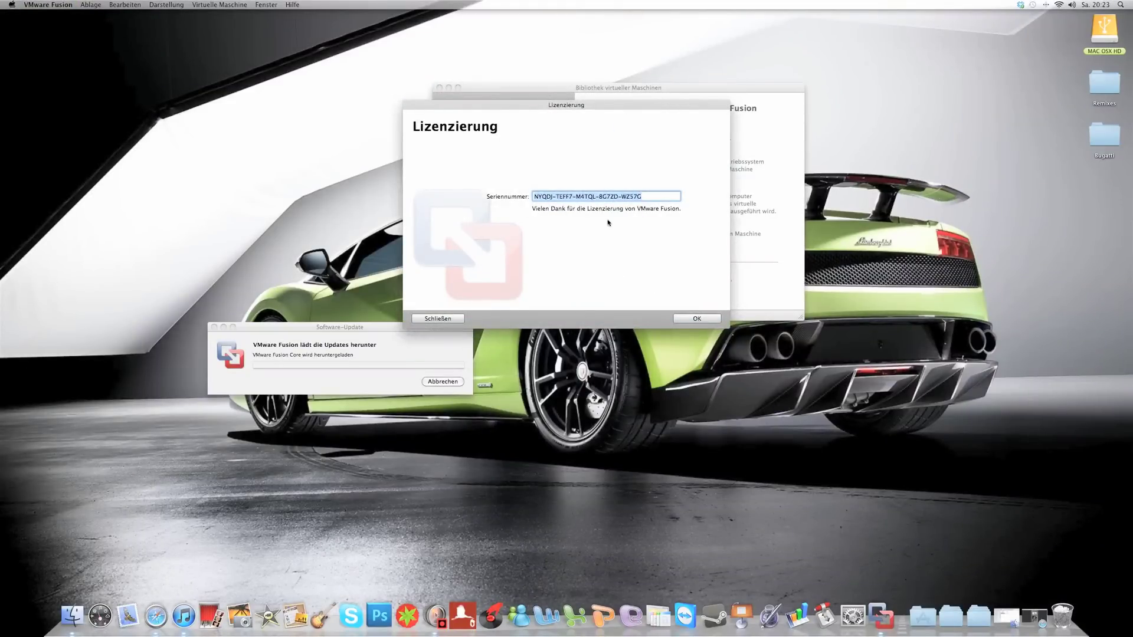
{"action": "left_click_drag", "start_coordinate": [781, 223], "coordinate": [753, 224]}
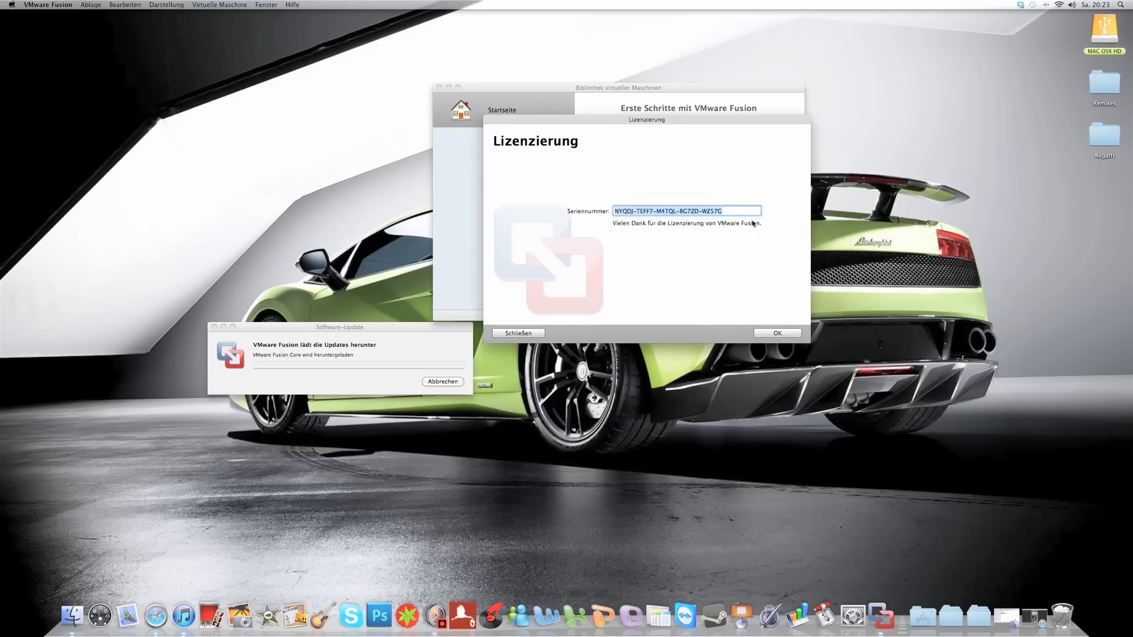
{"action": "key", "text": "Return"}
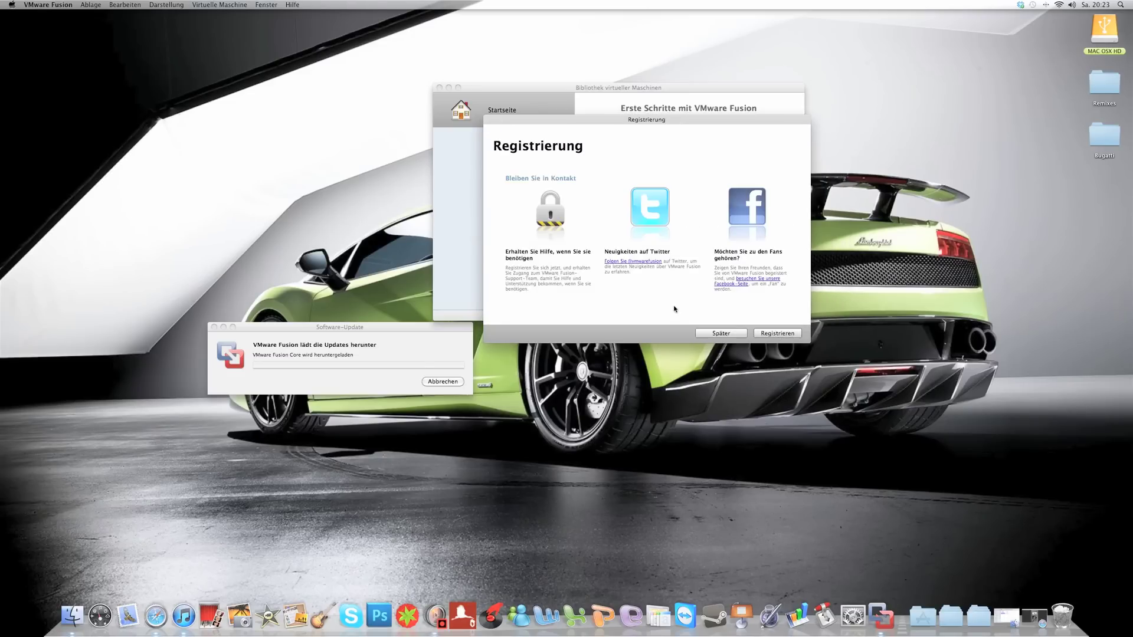
{"action": "left_click", "coordinate": [721, 333]}
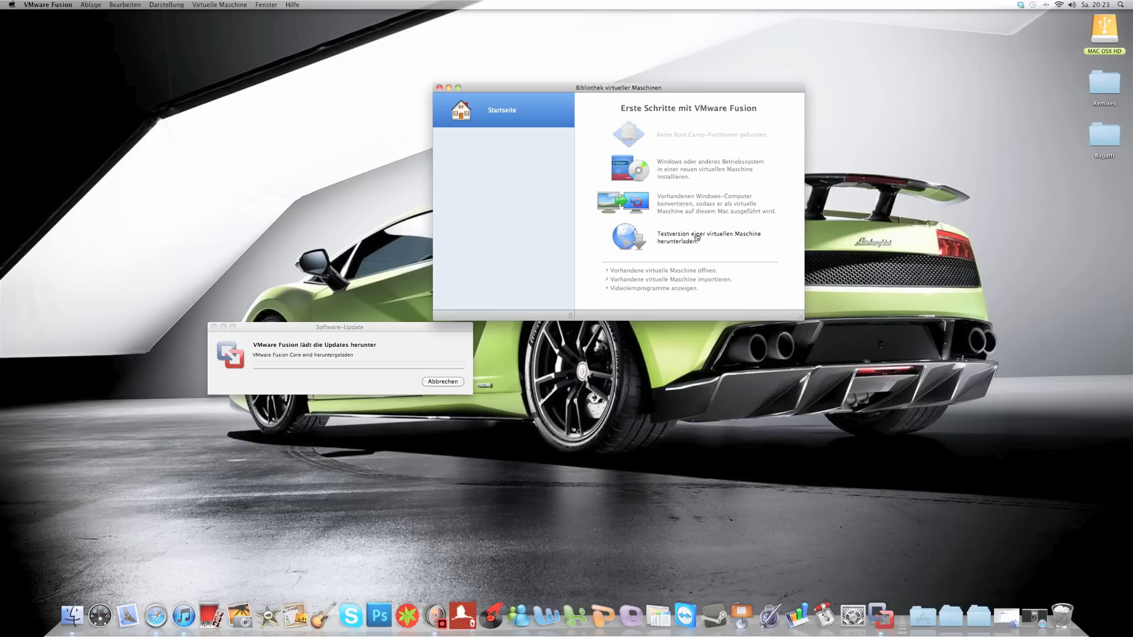
Step: Move the software update window below the library, install the downloaded update with a restart and authorise it with the account password
{"action": "left_click", "coordinate": [405, 352]}
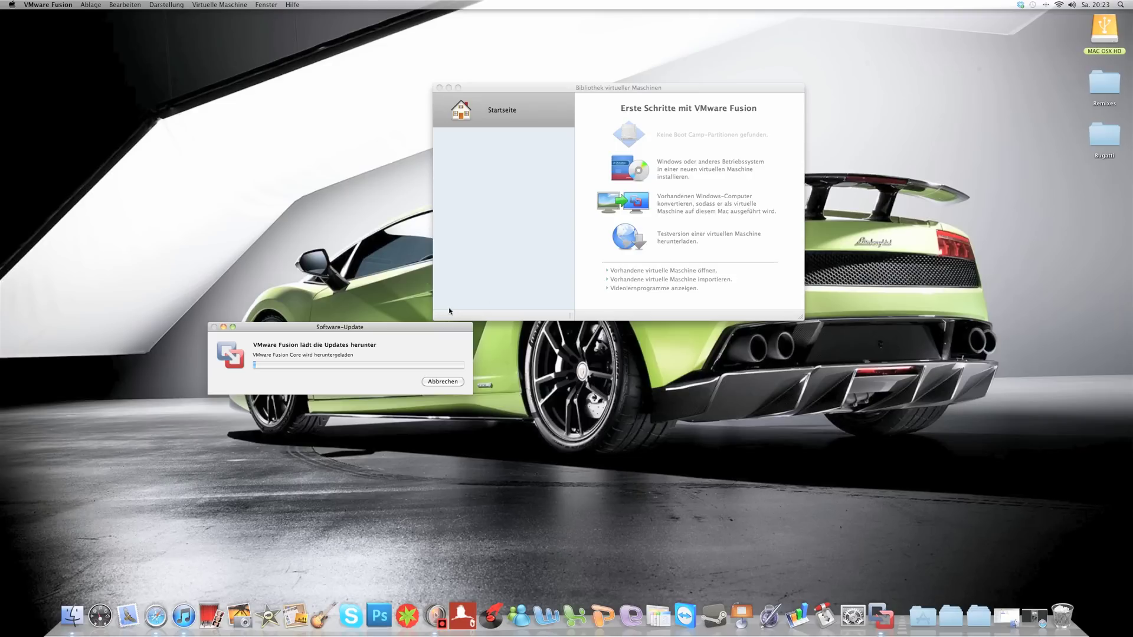
{"action": "left_click_drag", "start_coordinate": [378, 331], "coordinate": [589, 343]}
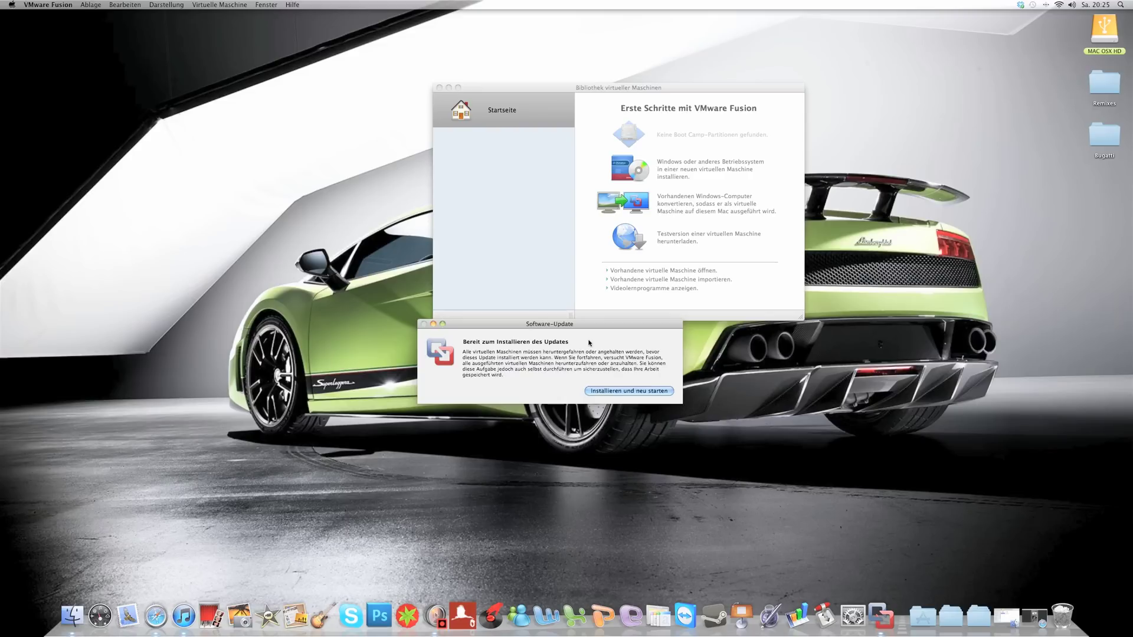
{"action": "left_click", "coordinate": [599, 392]}
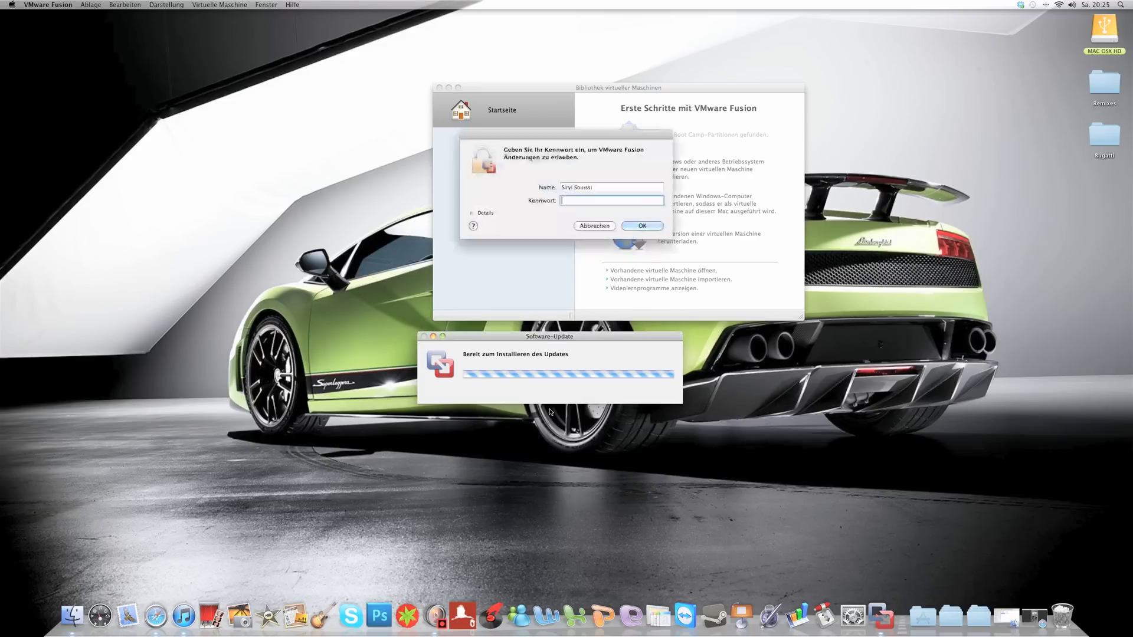
{"action": "type", "text": "••••••••••"}
{"action": "key", "text": "Return"}
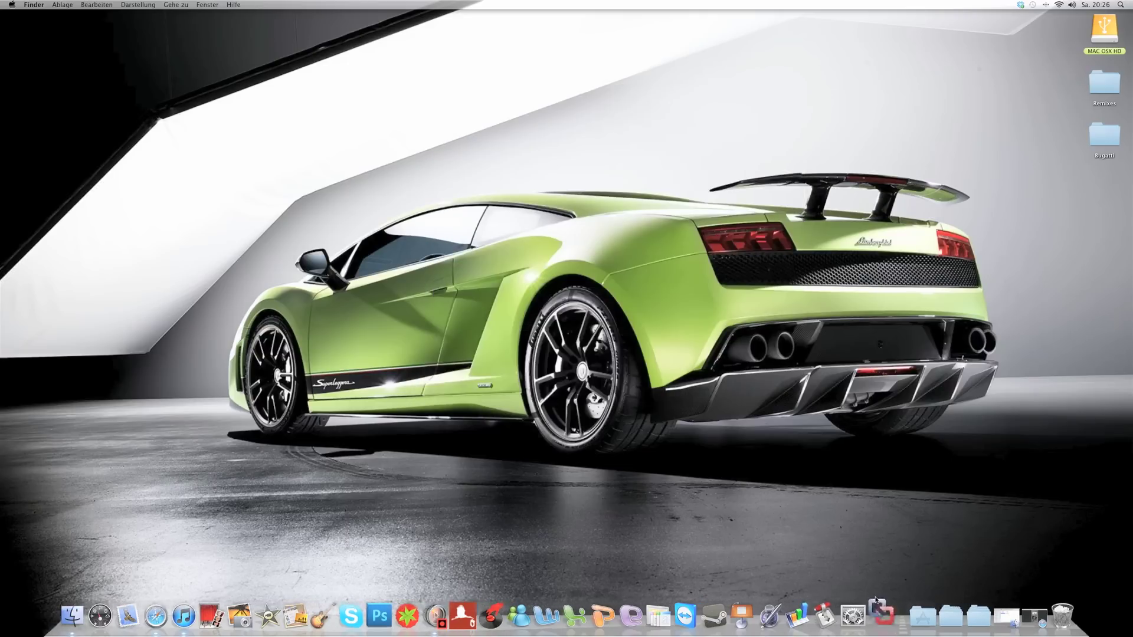
Step: Reopen VMware Fusion, agreeing to send anonymous system and usage statistics and choosing never to register
{"action": "left_click", "coordinate": [879, 612]}
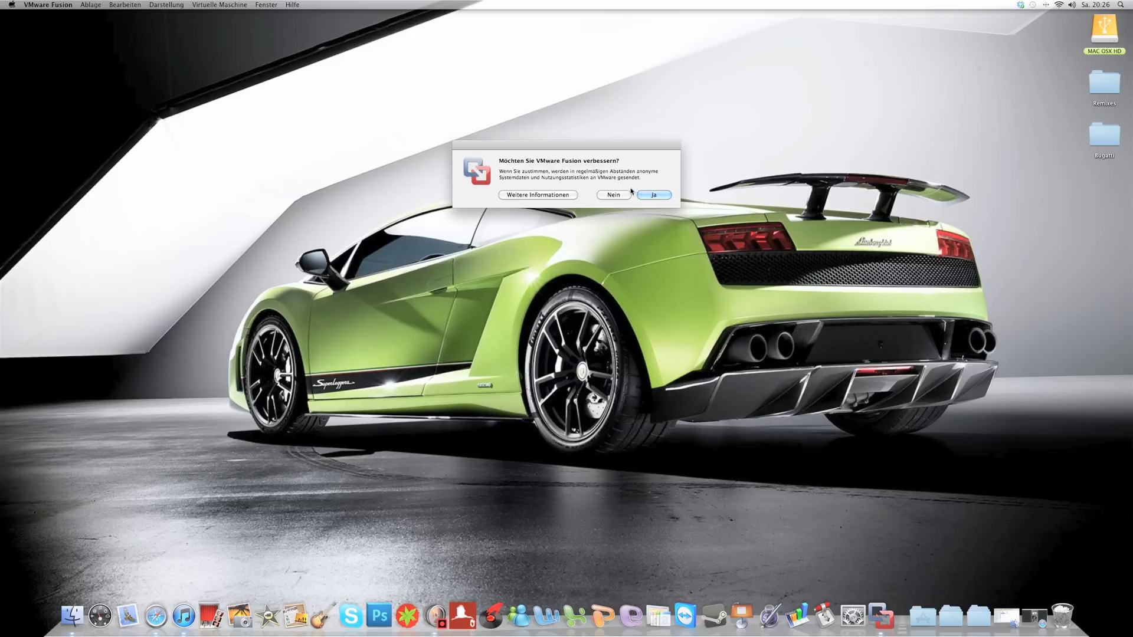
{"action": "left_click", "coordinate": [652, 194]}
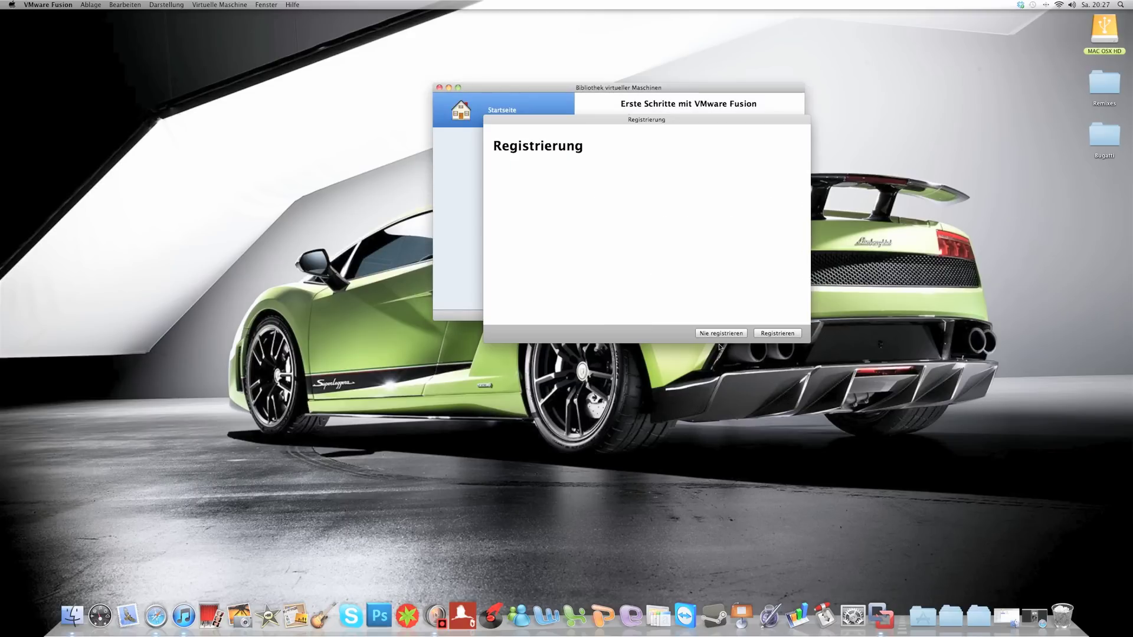
{"action": "left_click", "coordinate": [721, 334]}
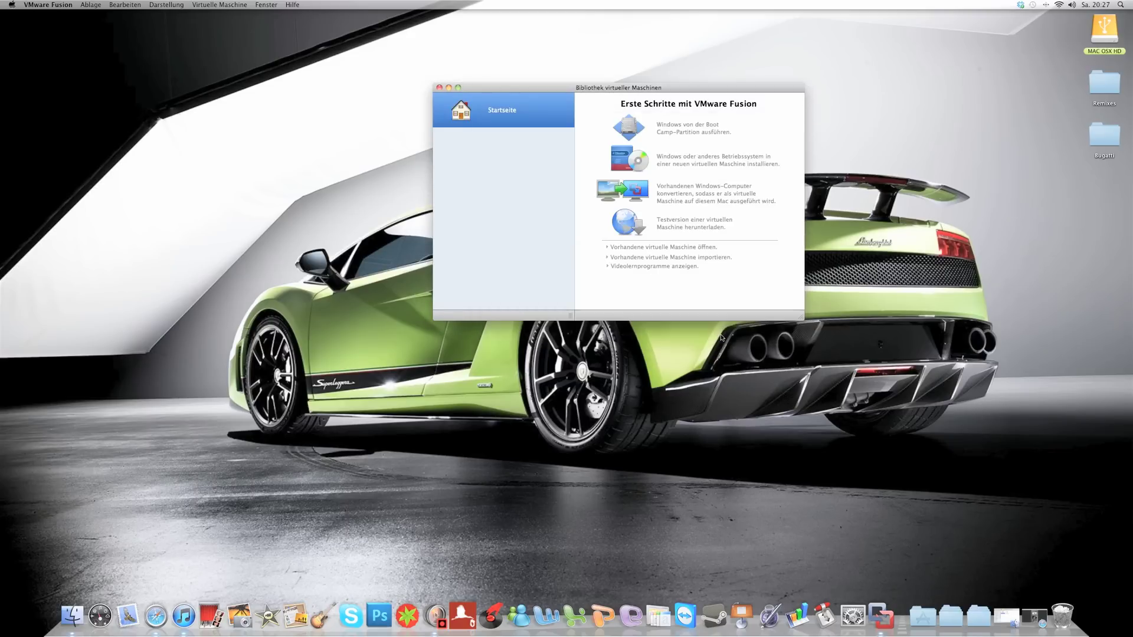